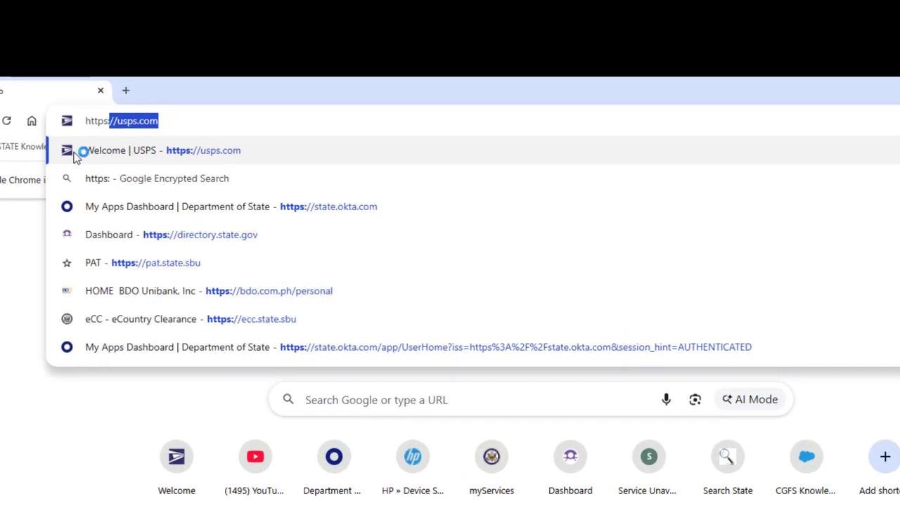
text(//)
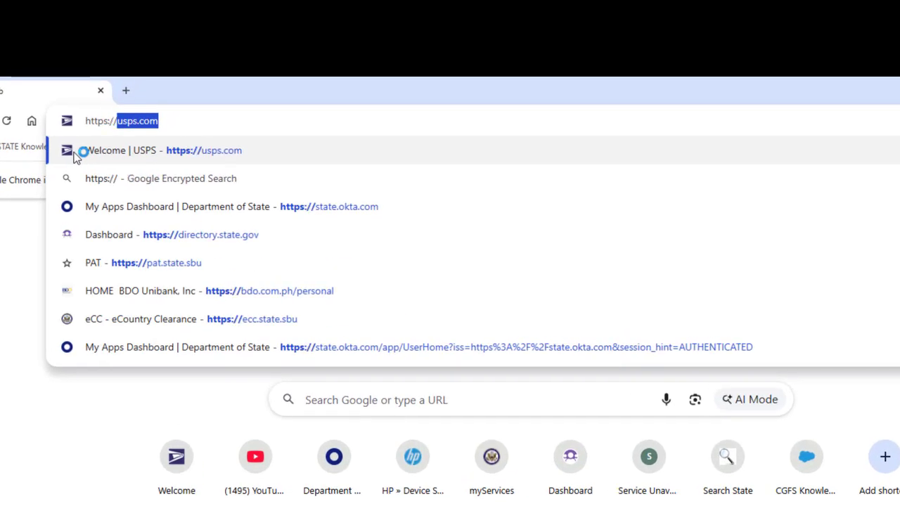
text(www)
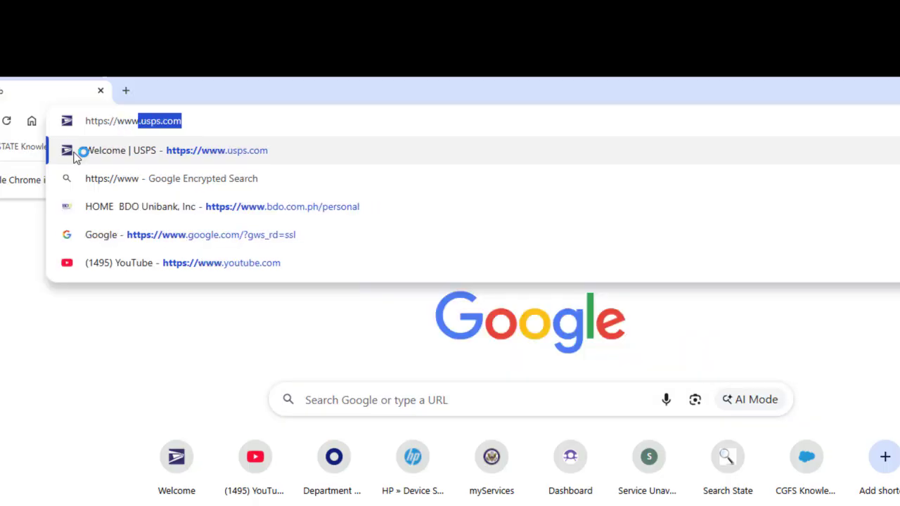
text(.)
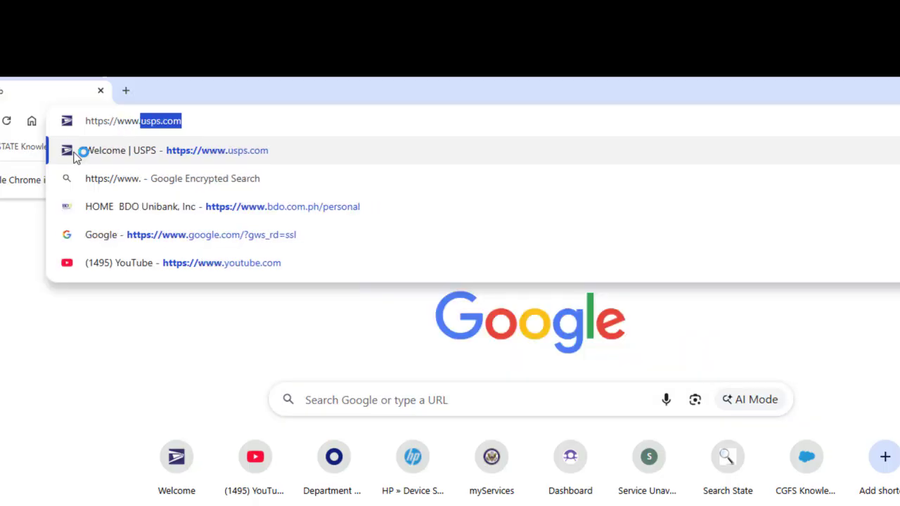
text(usps.)
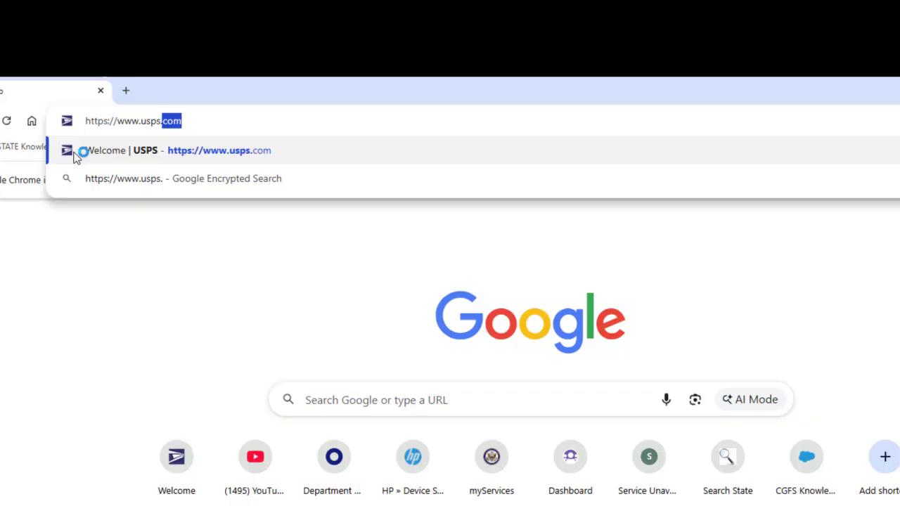
text(com)
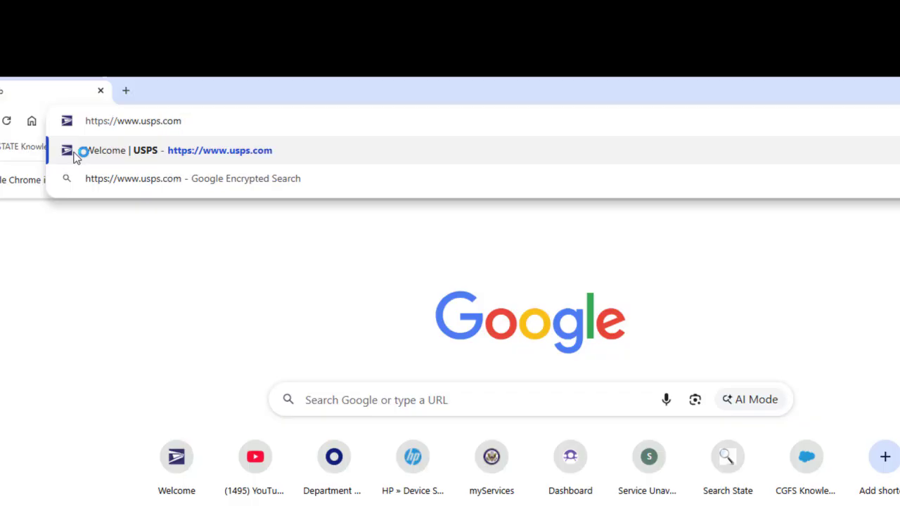
Load the USPS.com home page from the Welcome | USPS suggestion.
click(76, 154)
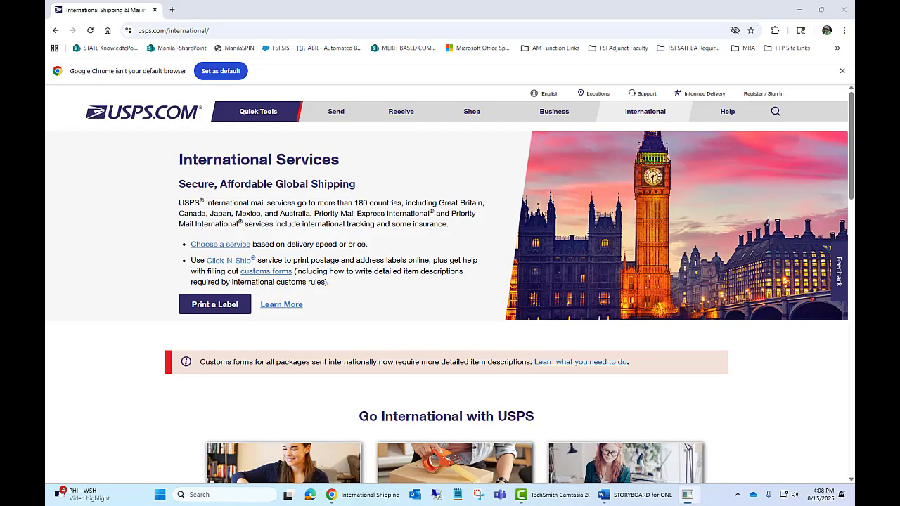
Go to Print Customs Forms under the International menu and start a new customs form.
mouse_move(650, 121)
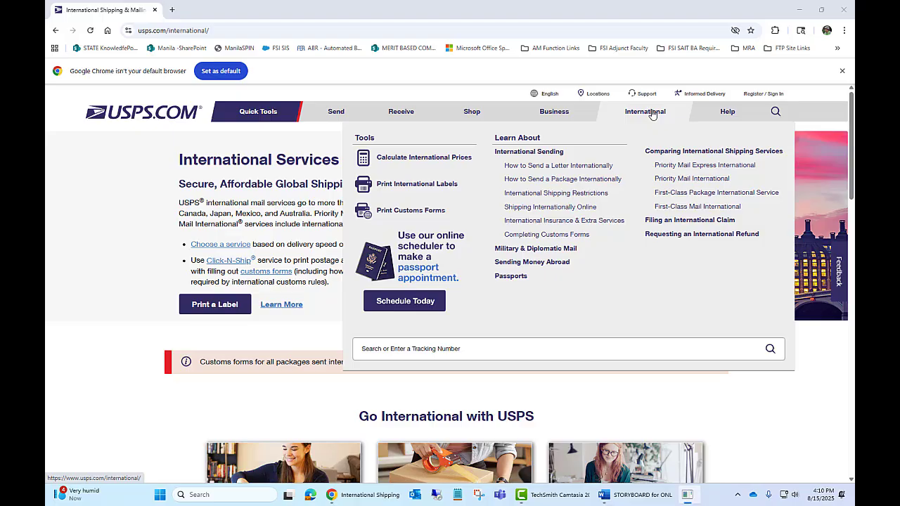
click(436, 210)
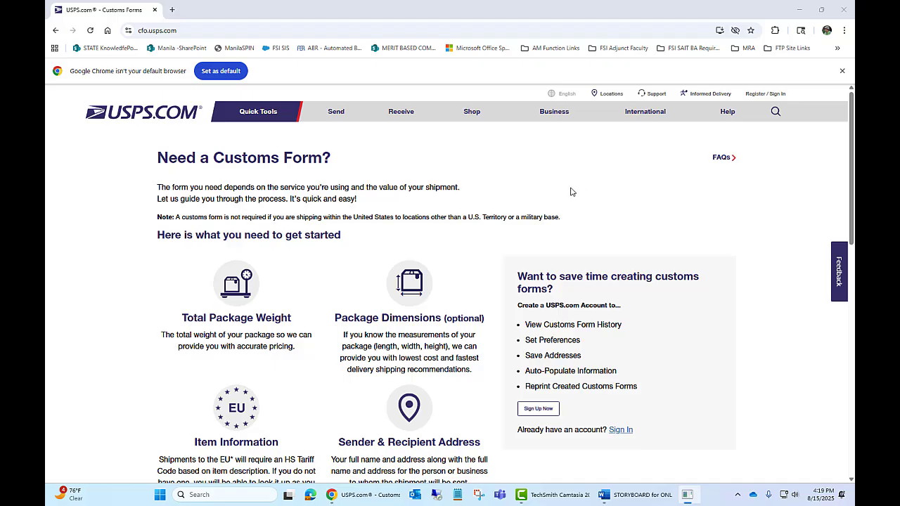
scroll(563, 197, down, 2)
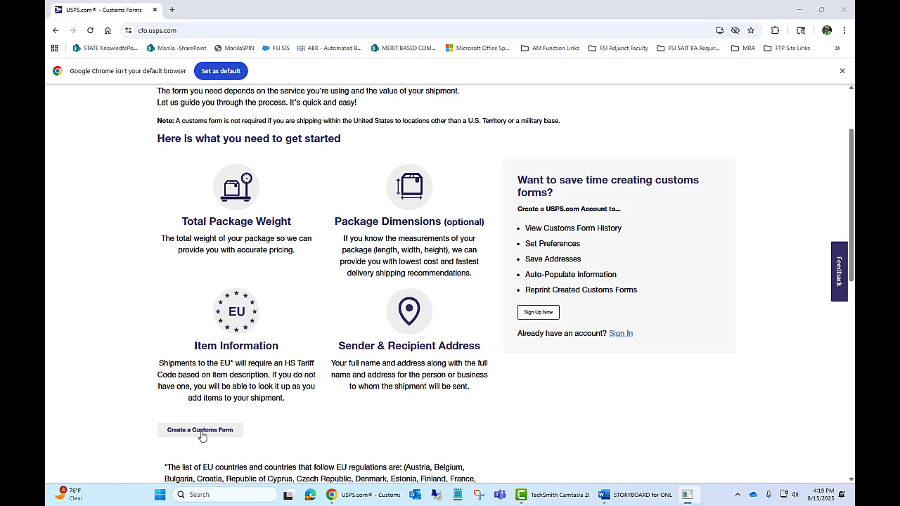
click(202, 432)
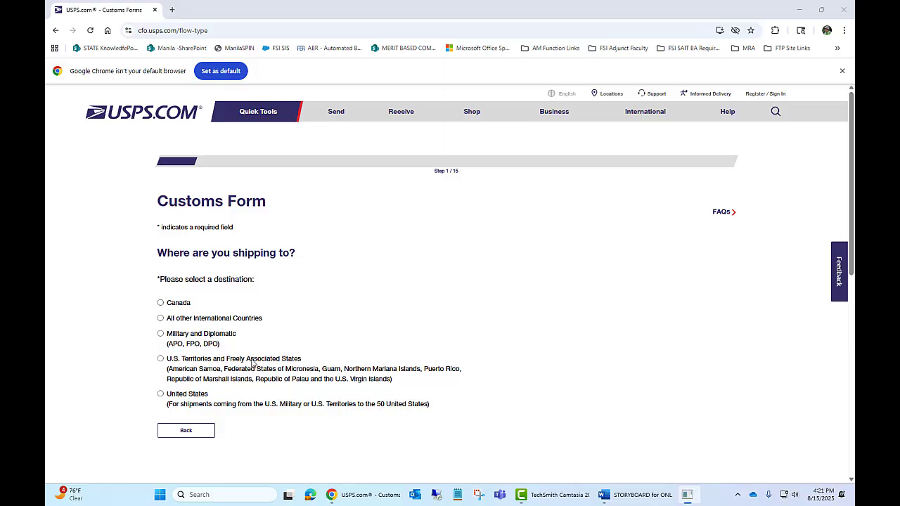
Pick United States as the destination and answer No to official business and documents-only.
click(161, 396)
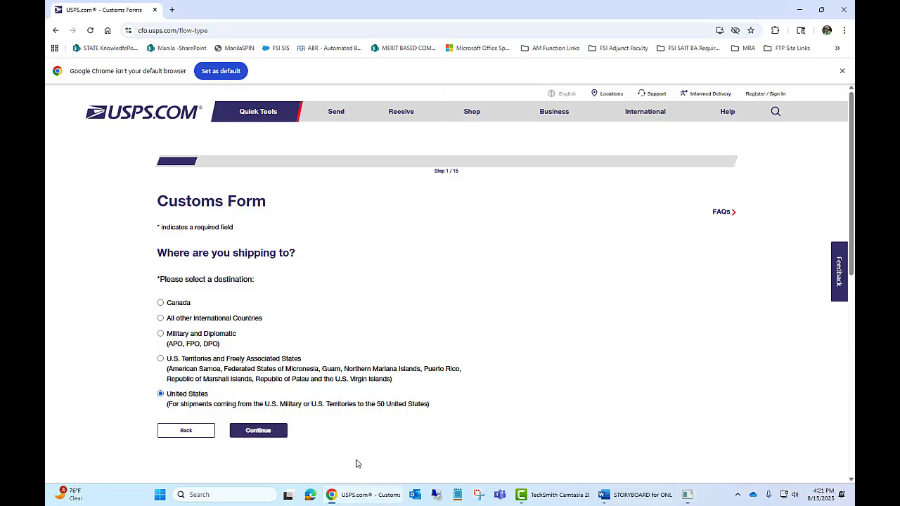
click(280, 437)
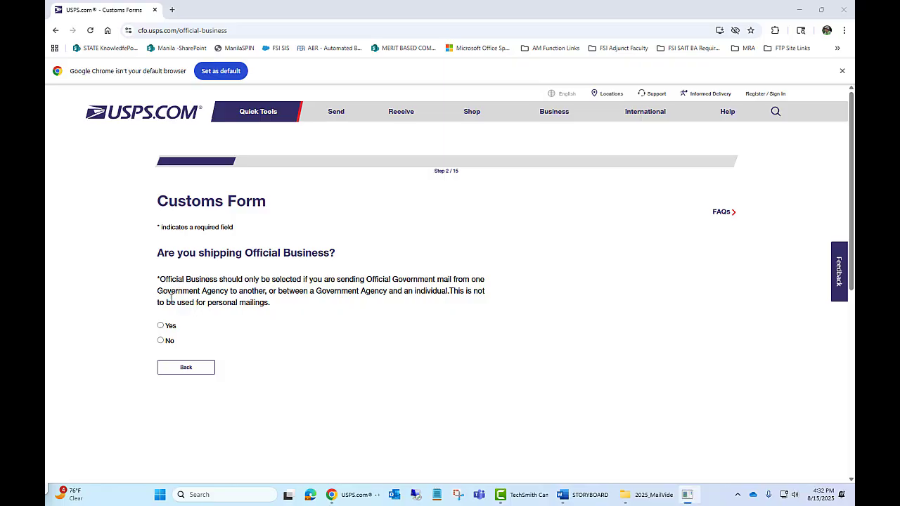
click(160, 341)
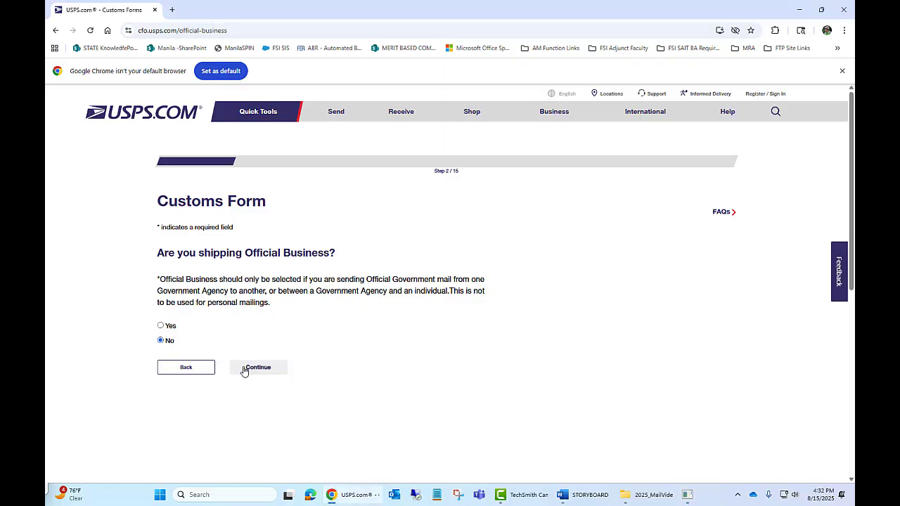
click(244, 370)
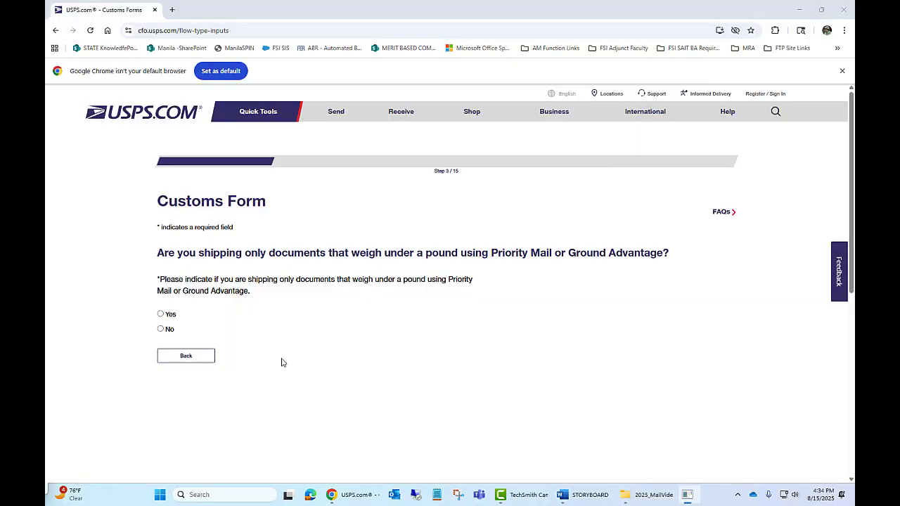
click(161, 329)
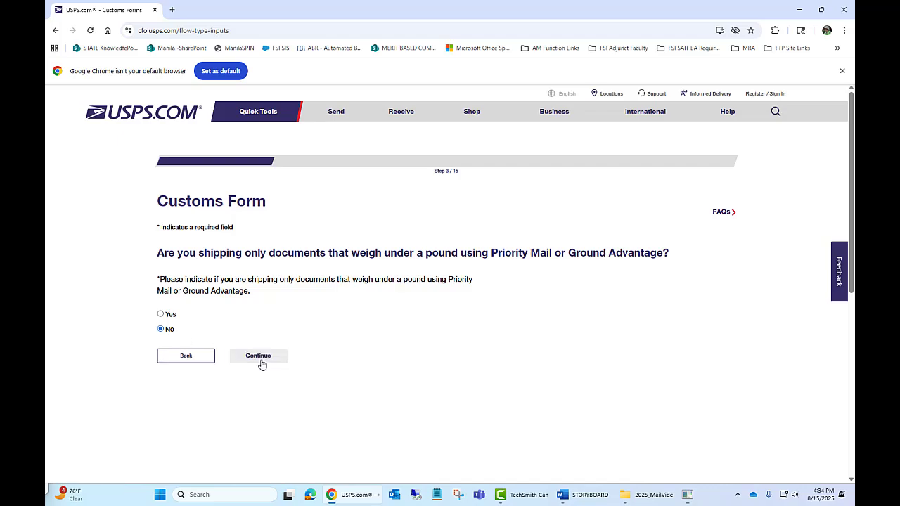
click(259, 359)
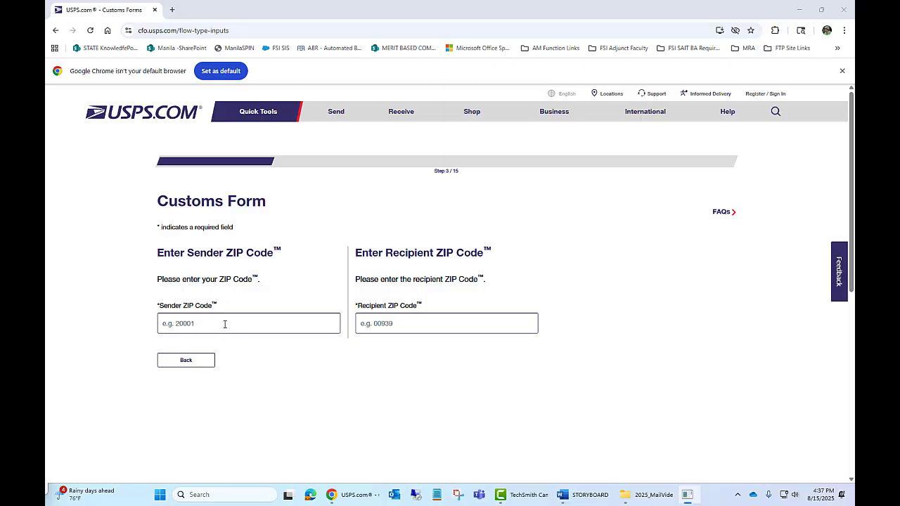
Enter sender ZIP 96515 and recipient ZIP 41048 and continue.
click(222, 326)
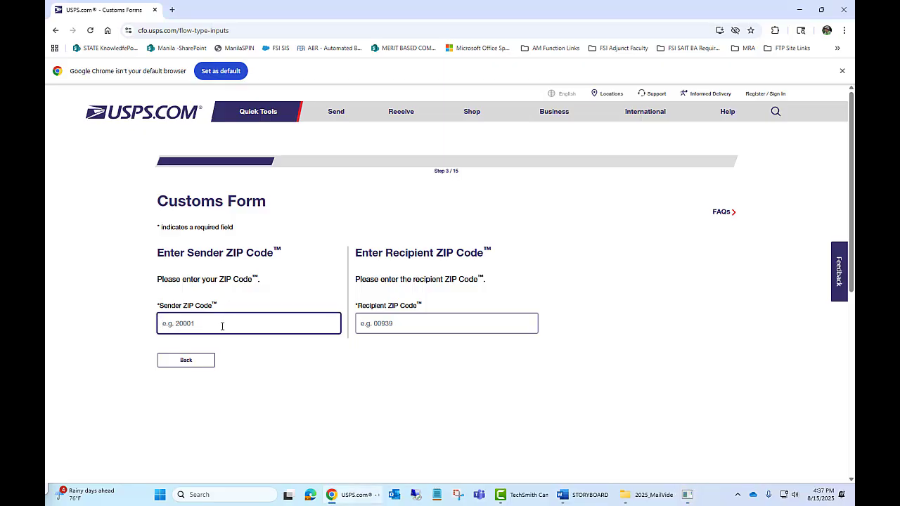
text(96515)
click(391, 324)
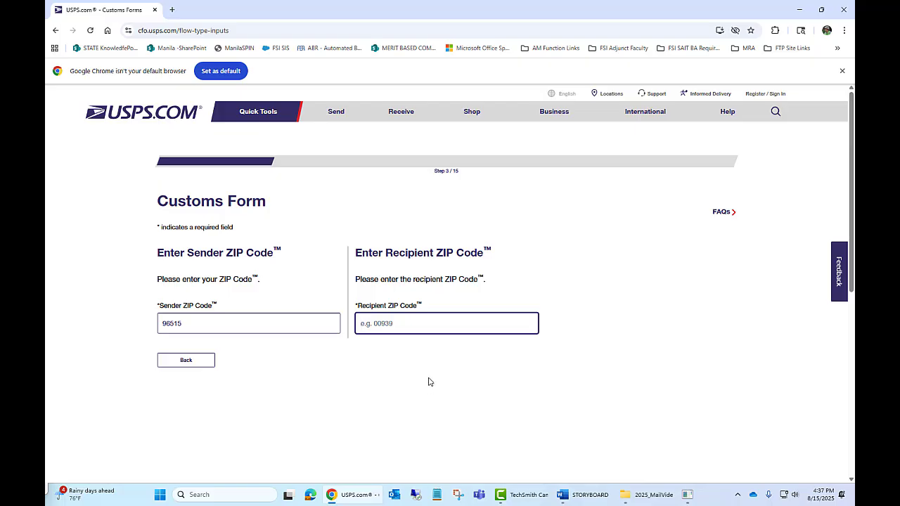
text(41048)
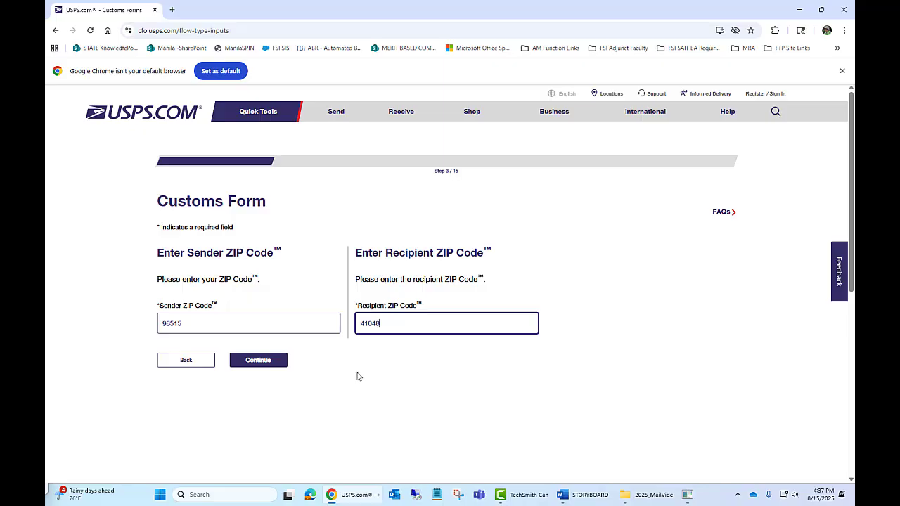
click(270, 369)
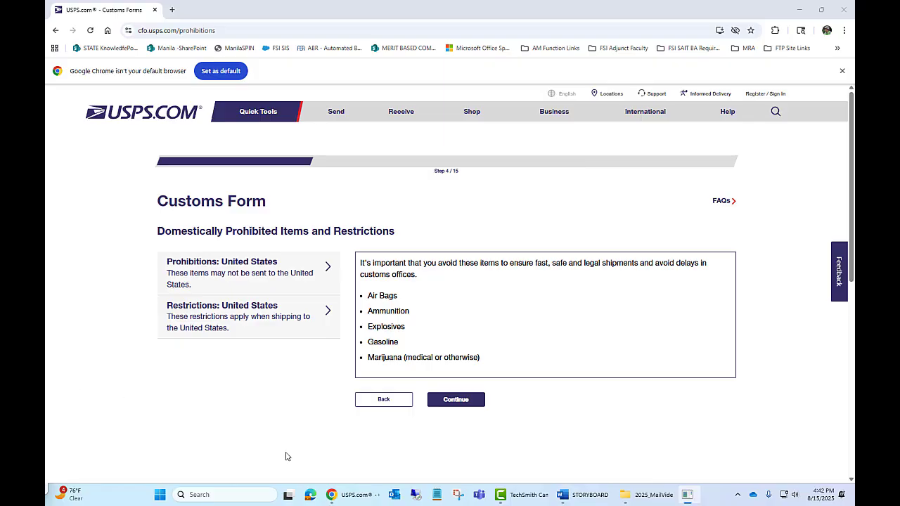
Acknowledge prohibited items, set package weight to 15 lb, and declare no hazardous materials.
click(480, 405)
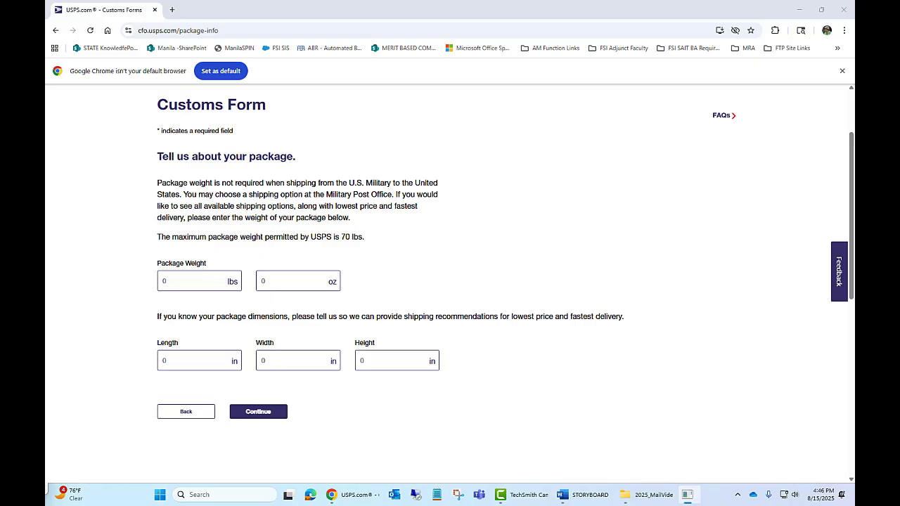
click(191, 285)
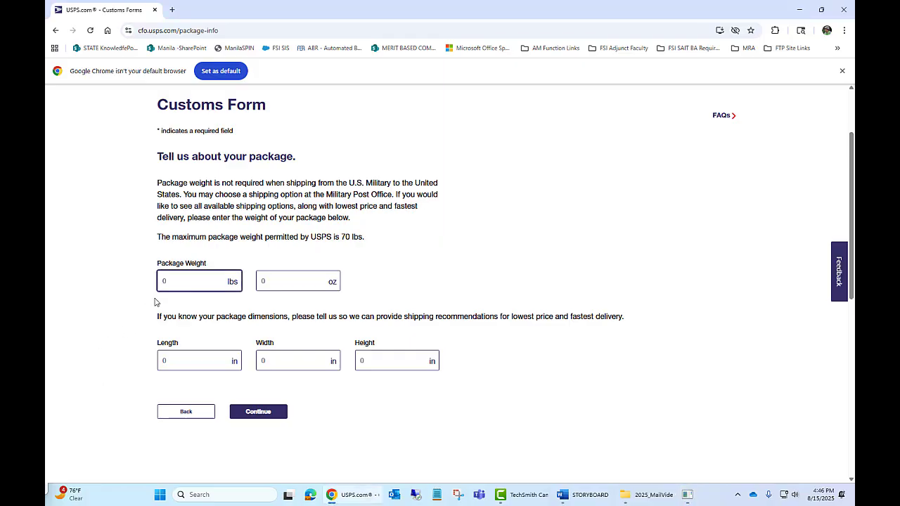
text(15)
click(244, 417)
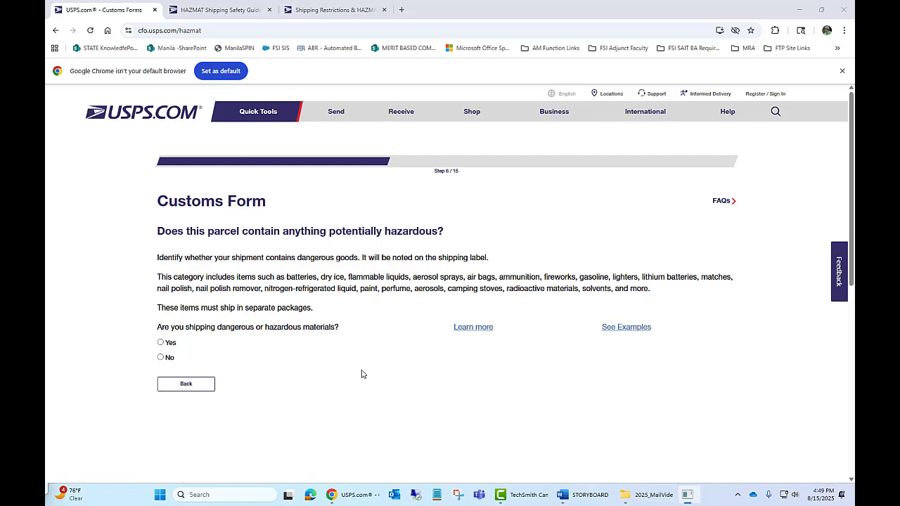
click(161, 359)
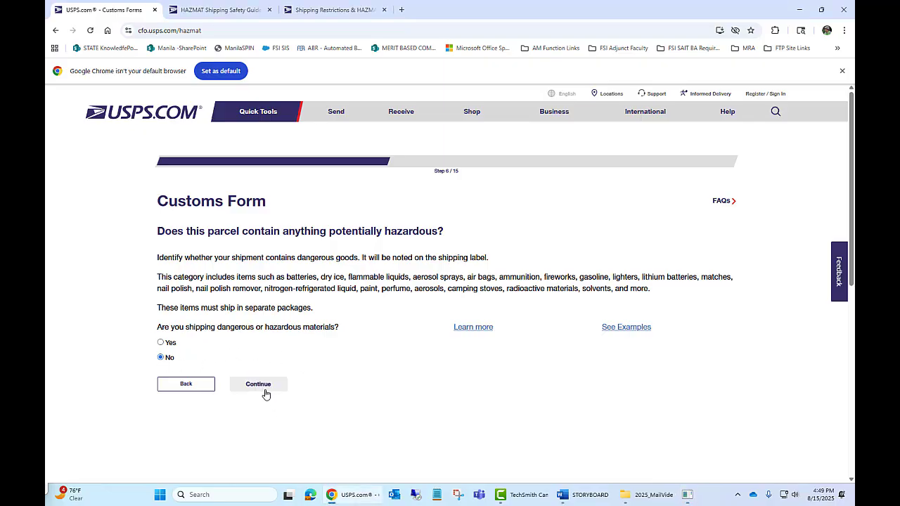
click(262, 387)
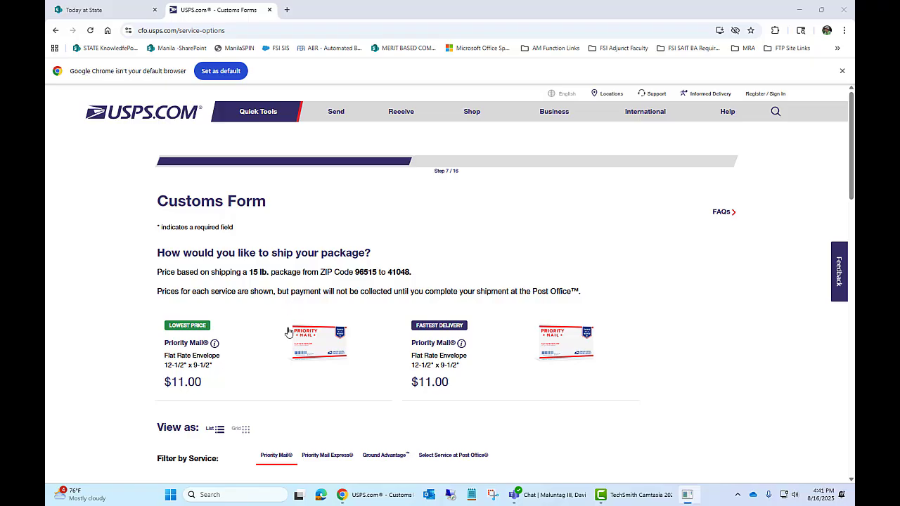
Choose Priority Mail (Choose your own box) at $76.65 as the shipping service.
scroll(273, 396, down, 2)
scroll(273, 396, down, 2)
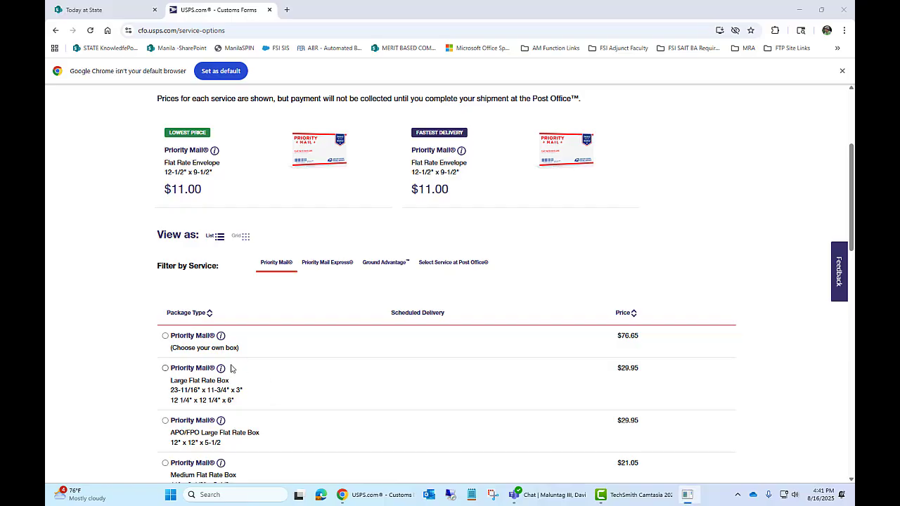
click(166, 339)
scroll(337, 394, down, 2)
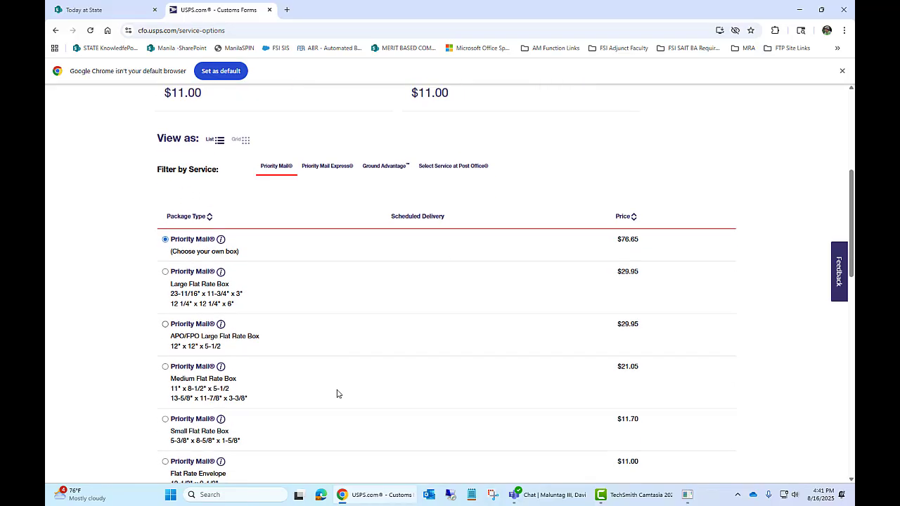
scroll(337, 394, down, 3)
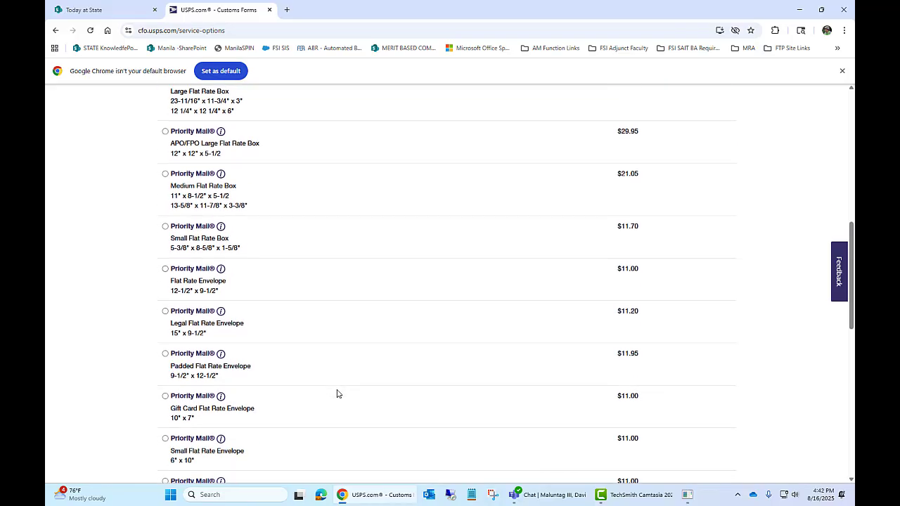
scroll(337, 394, down, 2)
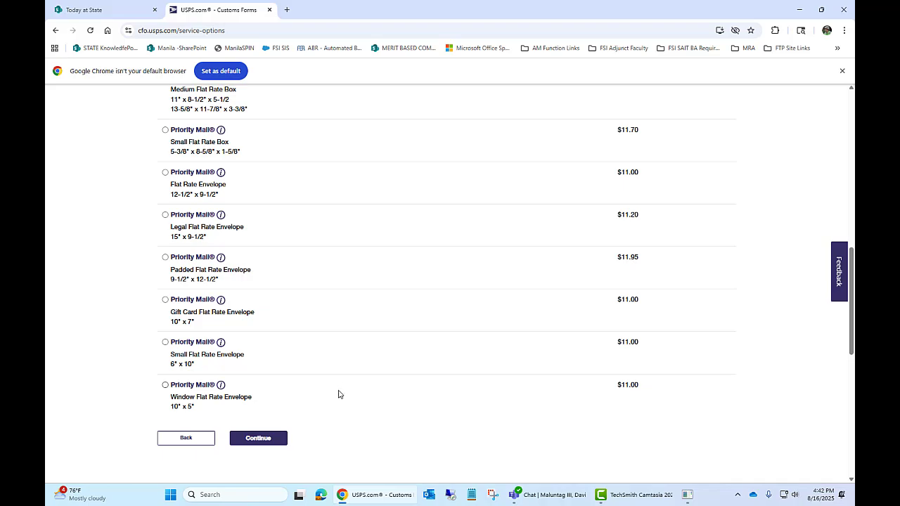
click(271, 446)
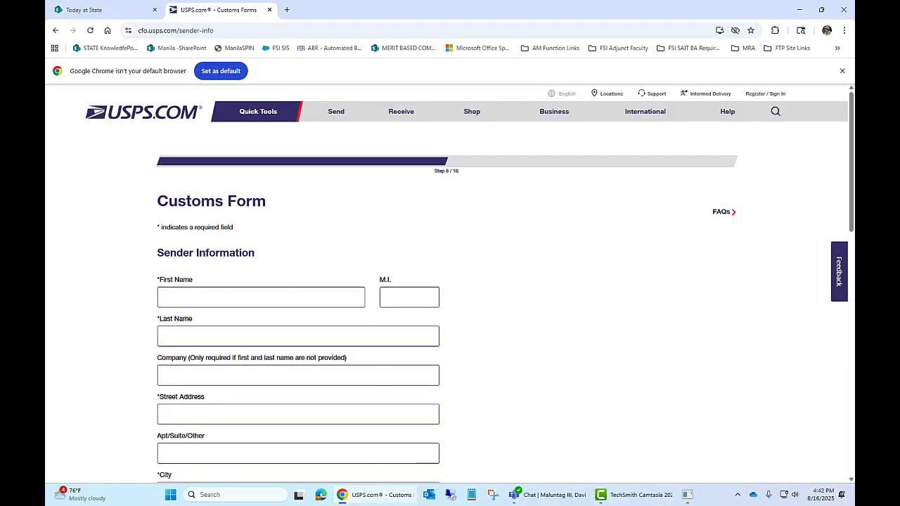
Enter the sender's first name and the unit and box lines of the military address.
click(249, 294)
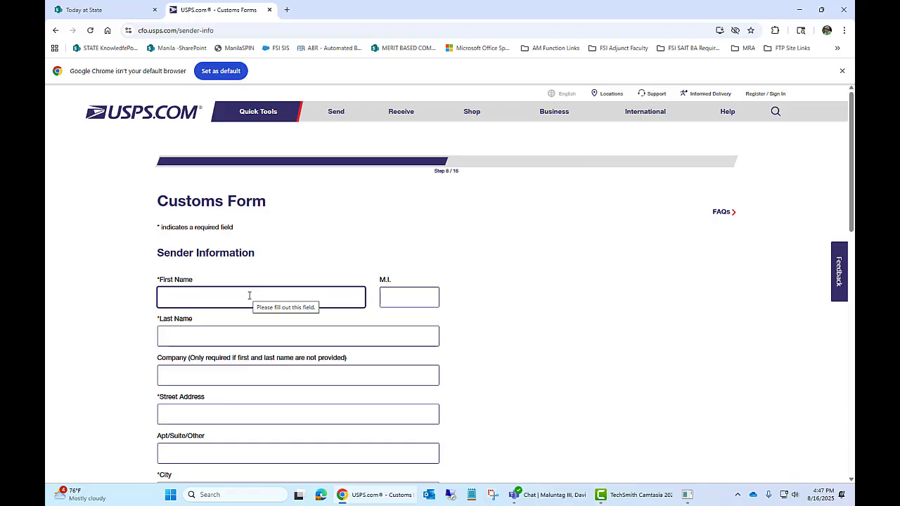
text(Joe)
click(305, 338)
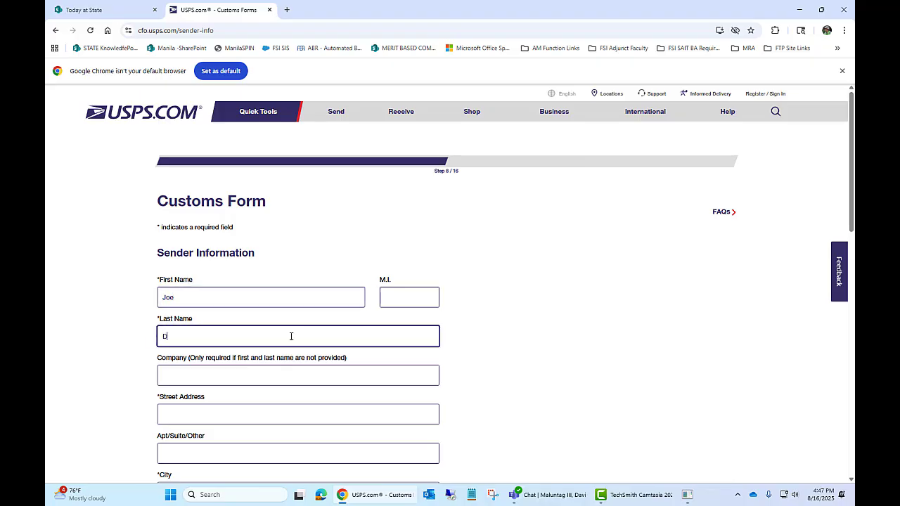
click(195, 410)
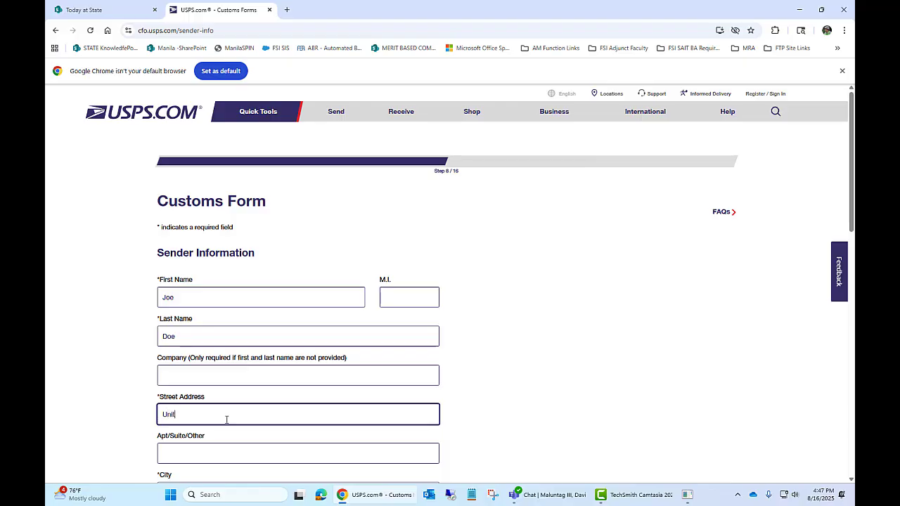
click(211, 451)
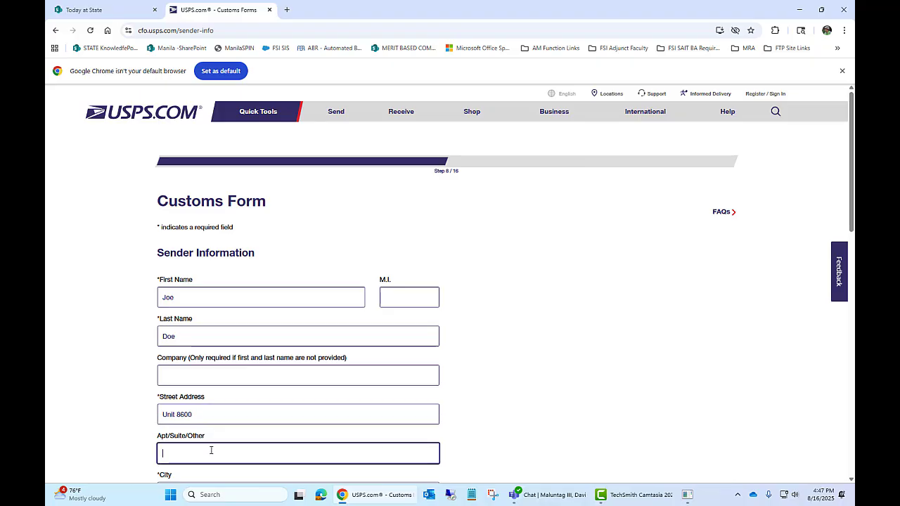
Set the sender's city to DPO, state to AP - Armed Forces Pacific, add a phone number.
scroll(222, 442, down, 2)
click(209, 394)
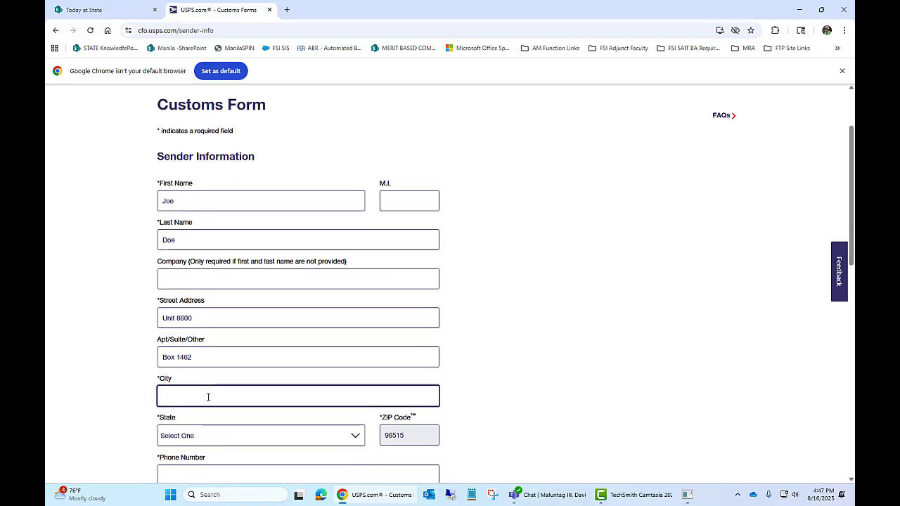
text(DPO)
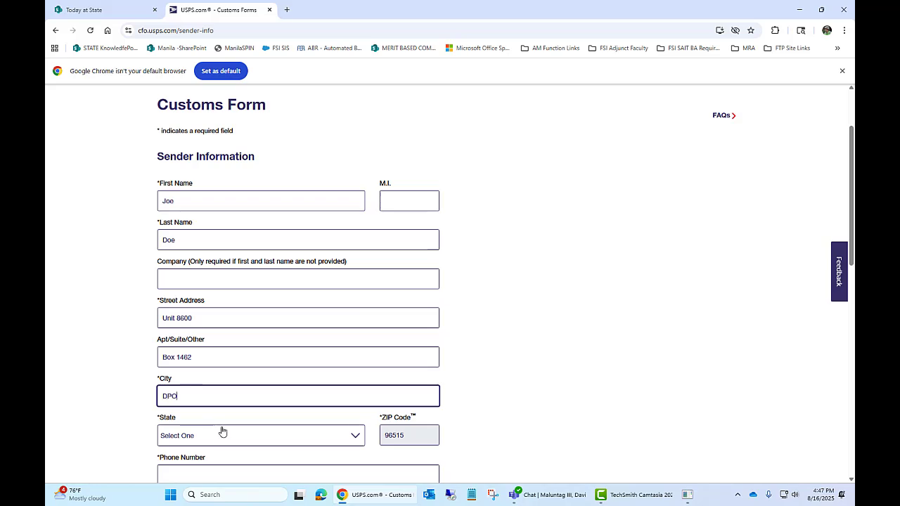
scroll(221, 428, down, 1)
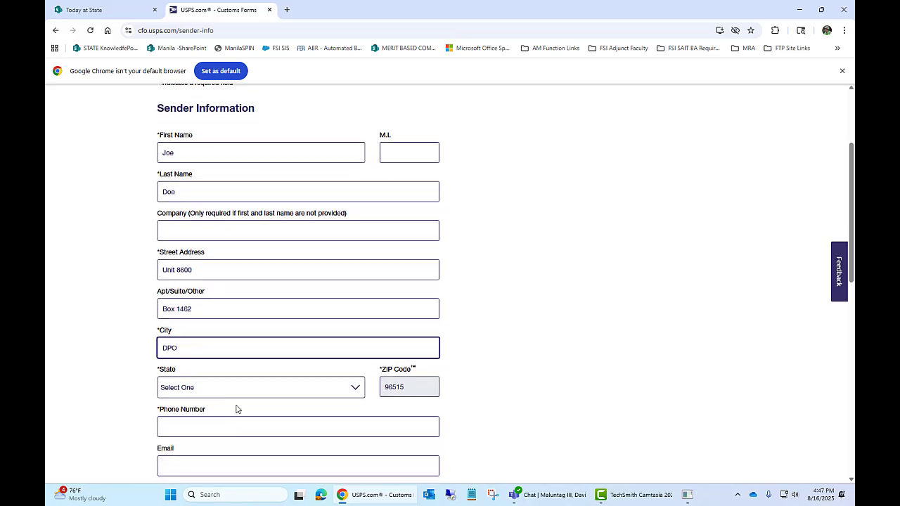
click(332, 388)
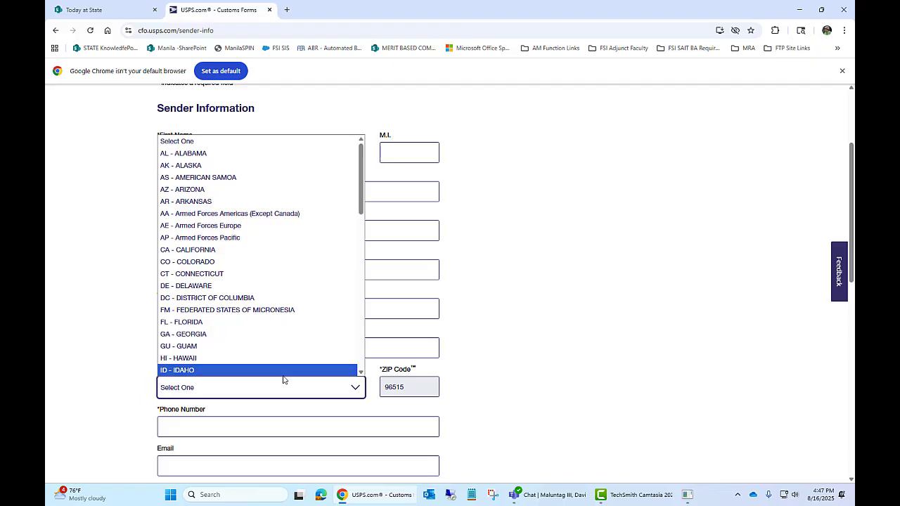
click(240, 237)
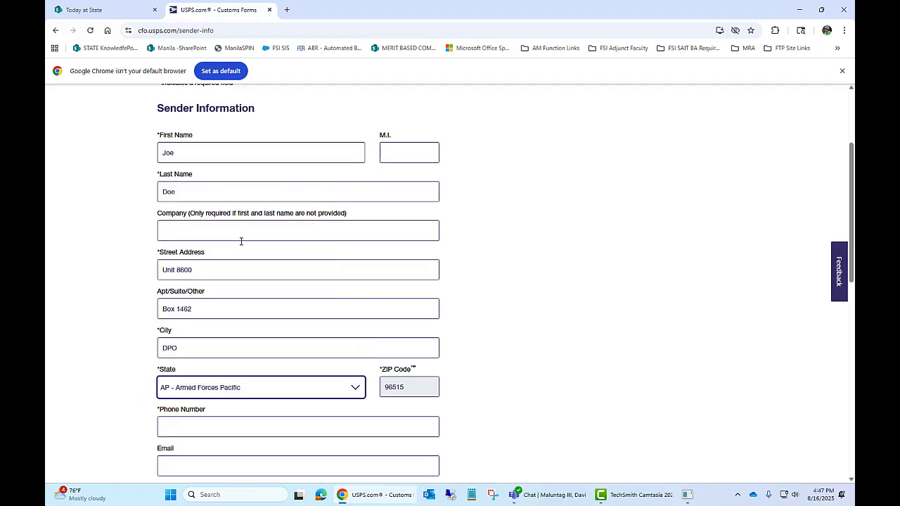
click(243, 426)
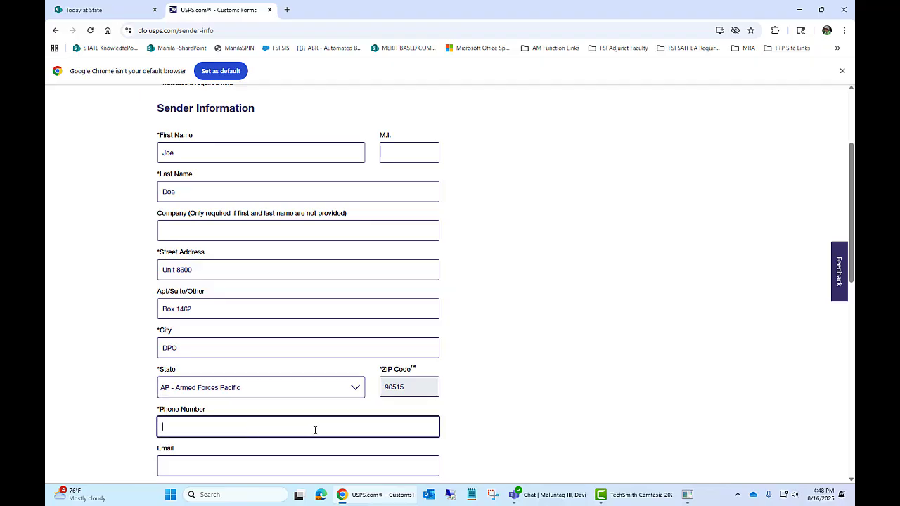
text(1234567890)
scroll(294, 407, down, 3)
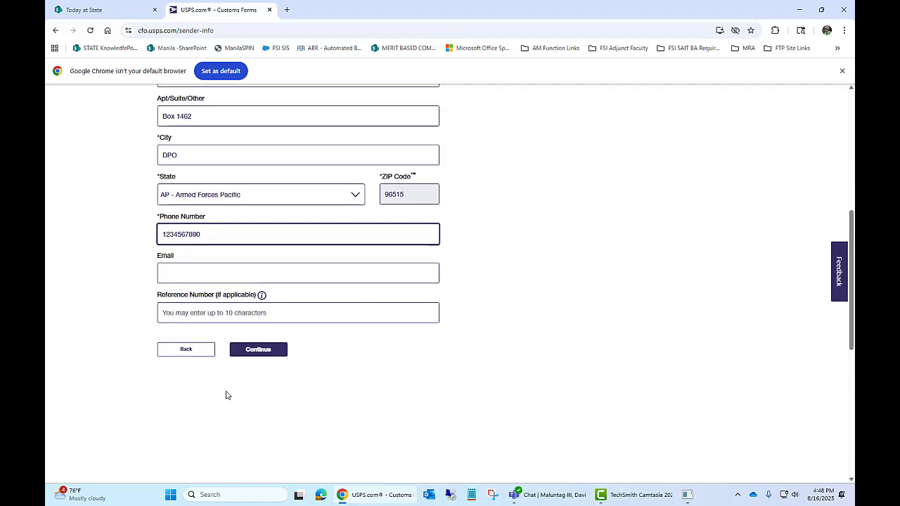
click(260, 357)
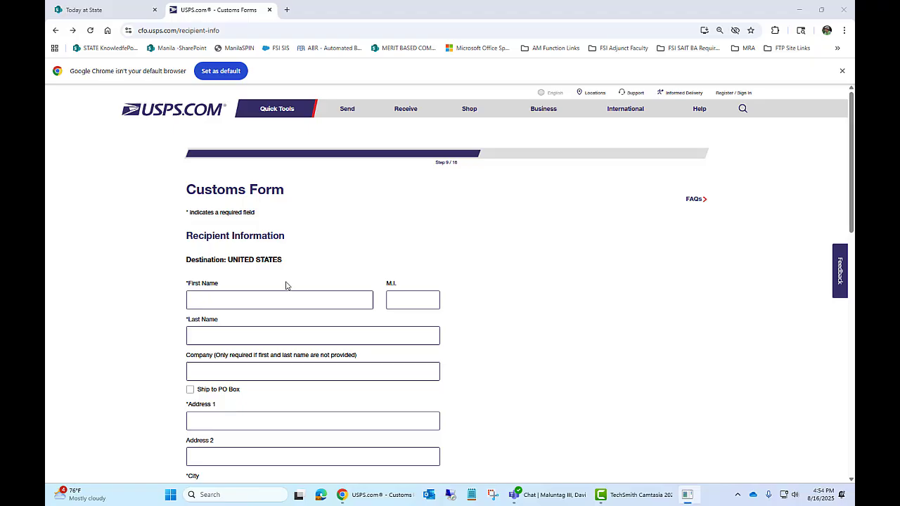
Enter the recipient name Amazon Return, correcting the last name's capitalisation.
click(281, 298)
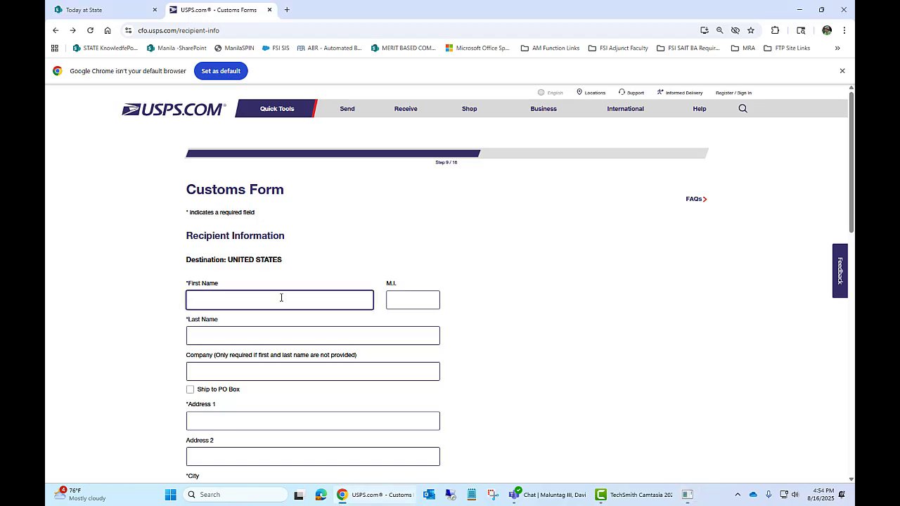
text(Amazon)
click(230, 330)
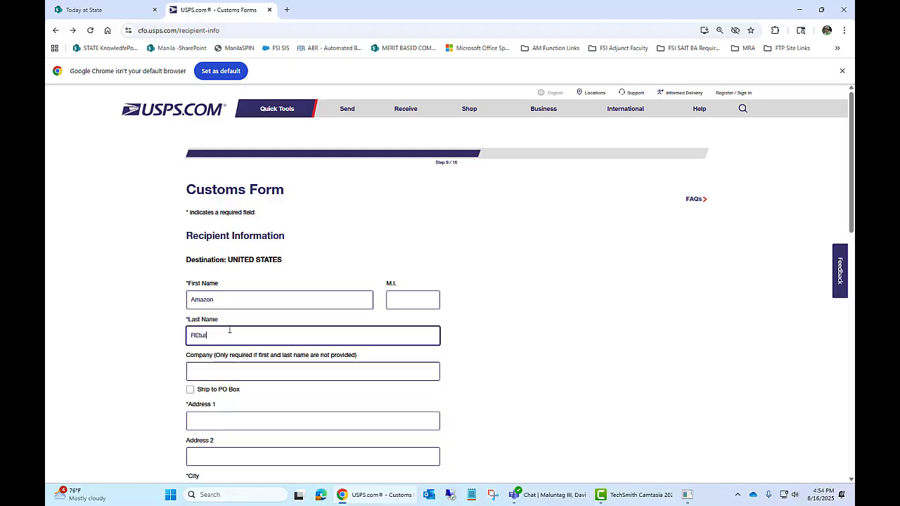
text(REturn)
key(BackSpace)
key(BackSpace)
key(BackSpace)
key(BackSpace)
key(BackSpace)
text(e)
scroll(225, 379, down, 2)
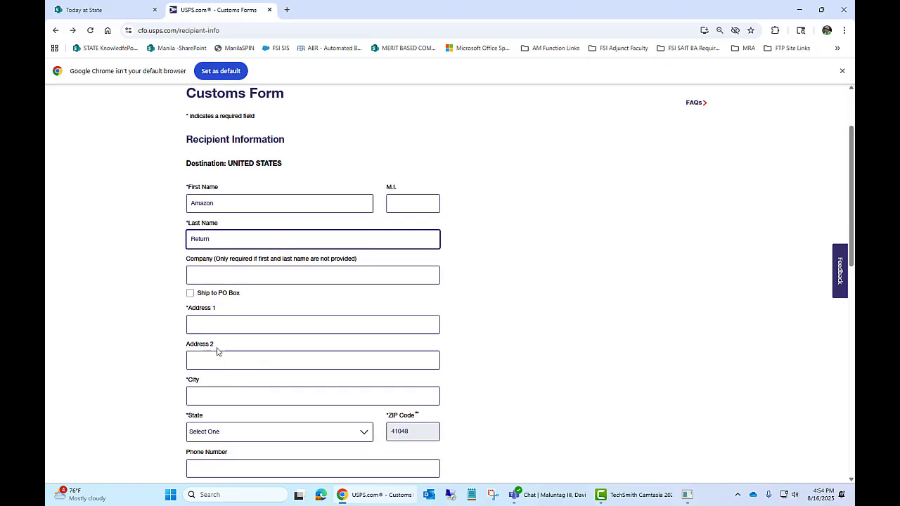
Fill in the recipient's street address, city Hebron and state Kentucky, then submit.
click(214, 325)
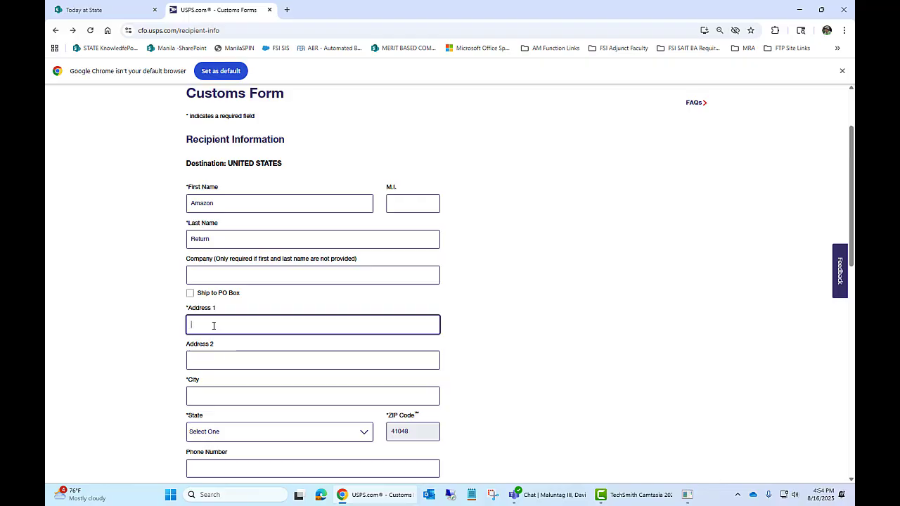
text(1600 Worldwo)
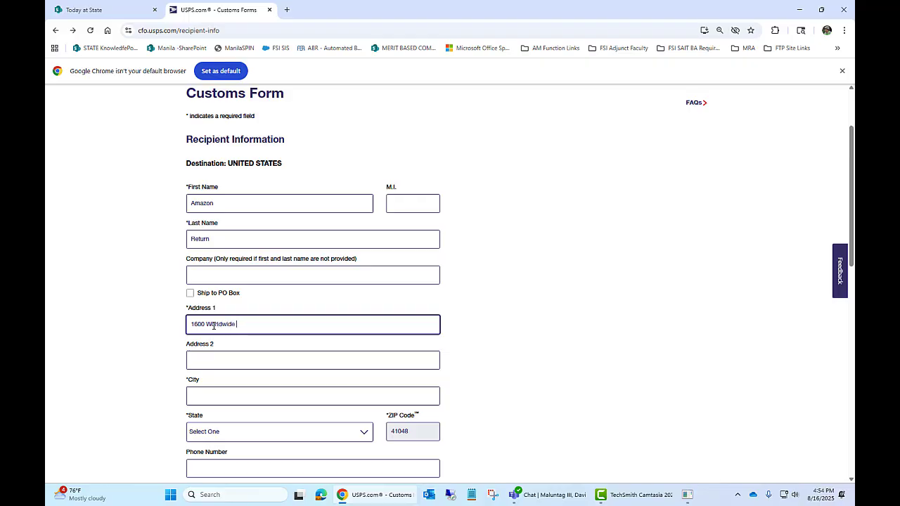
text(de Blvd)
click(190, 398)
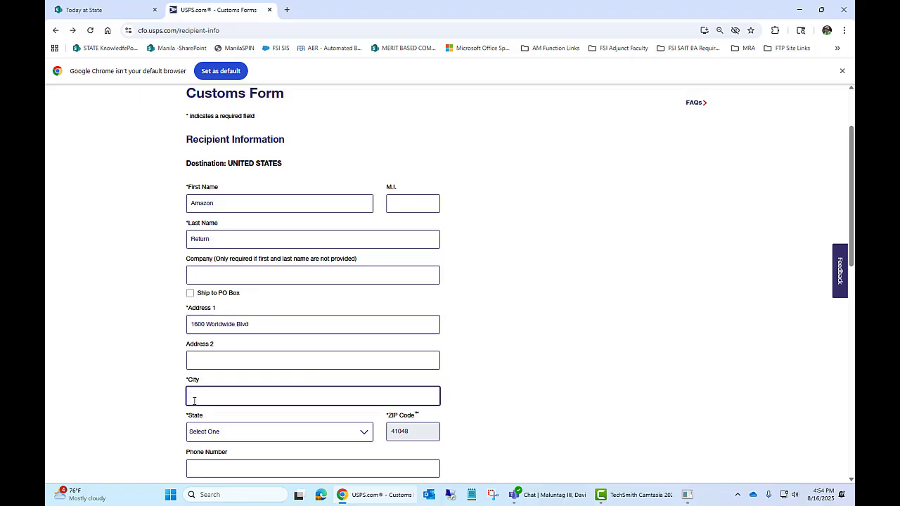
text(Hebron)
click(333, 434)
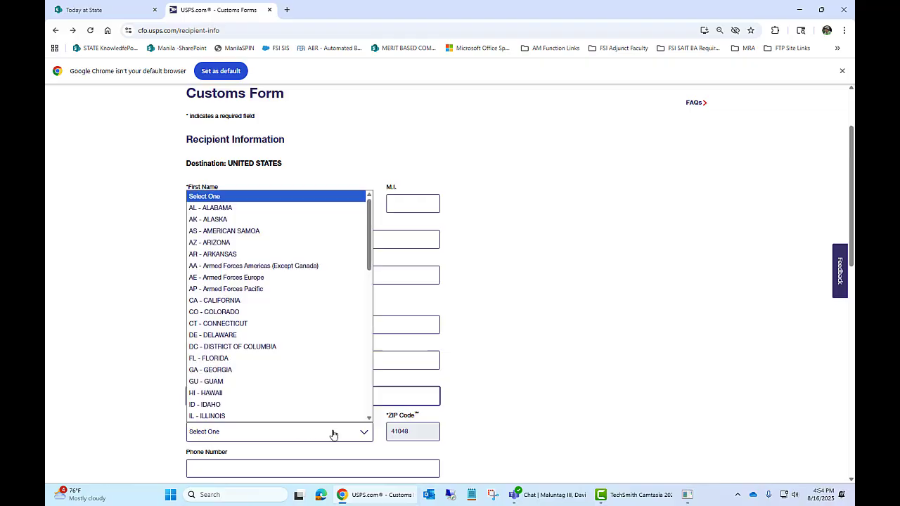
scroll(273, 390, down, 3)
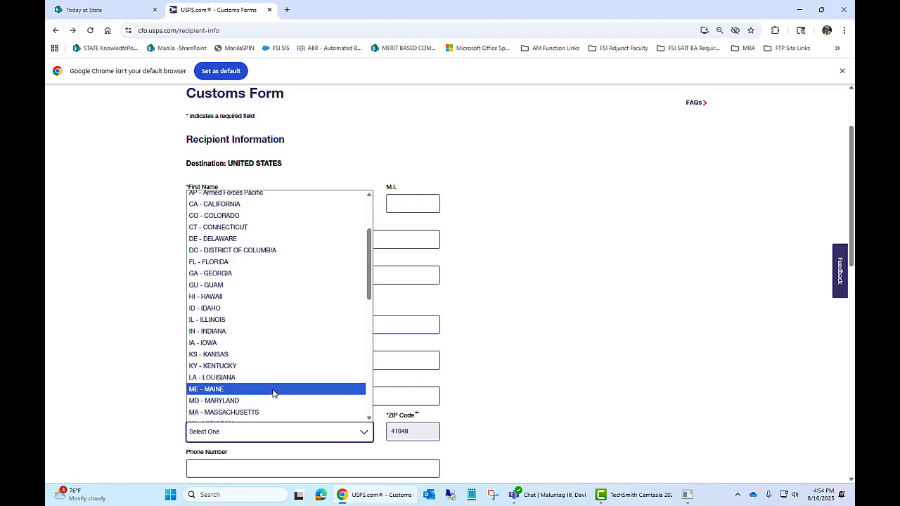
click(249, 366)
scroll(344, 447, down, 1)
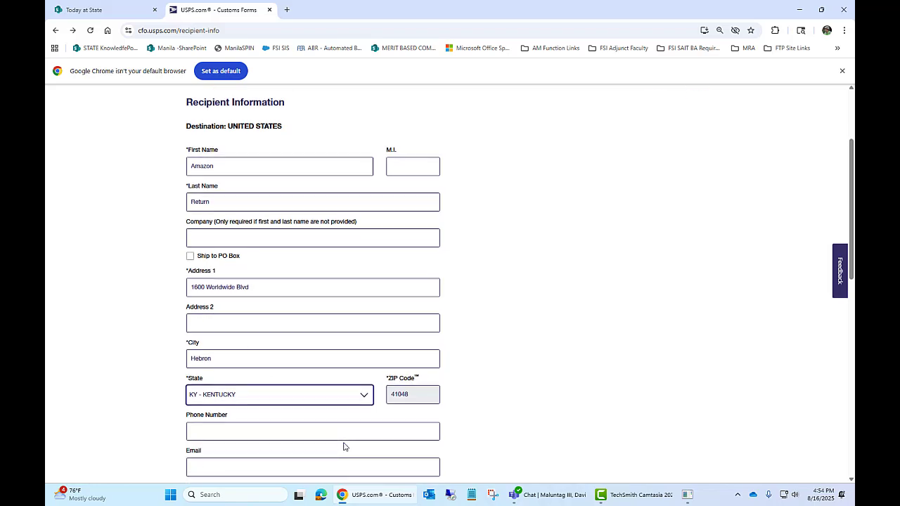
scroll(344, 447, down, 1)
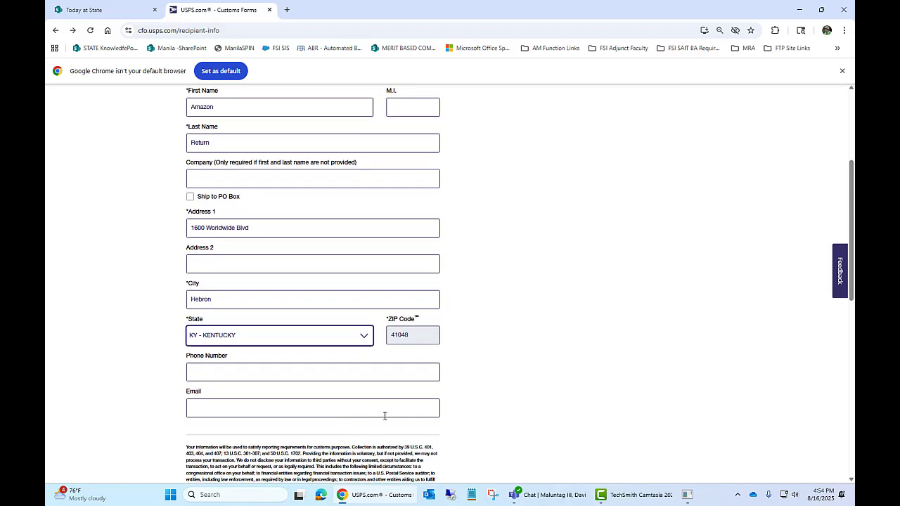
scroll(385, 415, down, 1)
scroll(331, 415, down, 2)
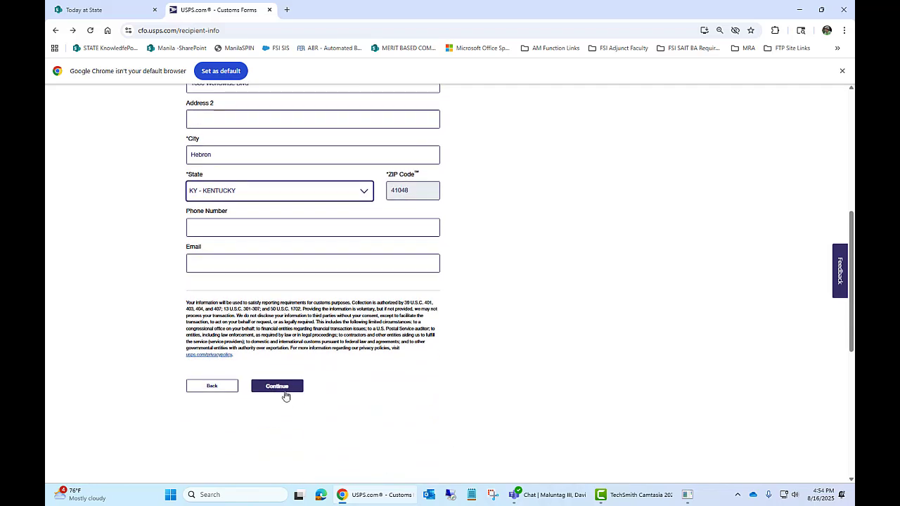
click(284, 390)
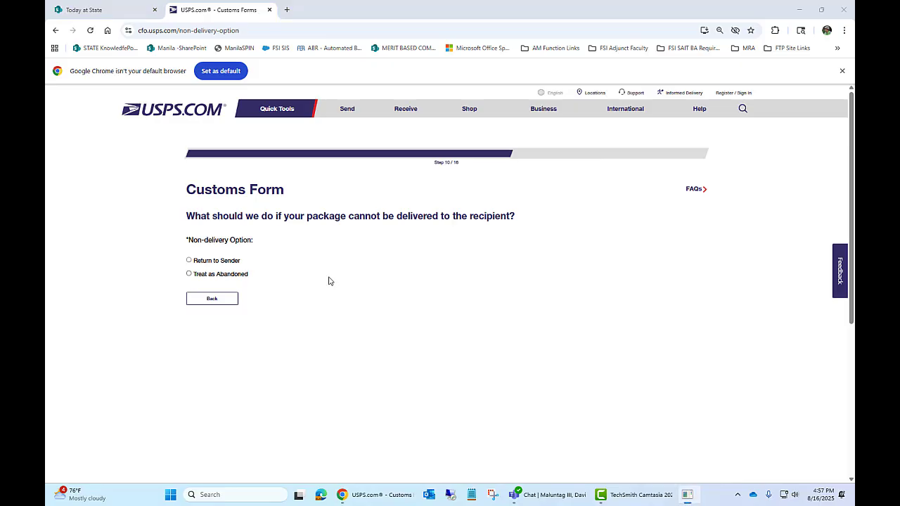
Choose Return to Sender, Returned Goods as contents, and No for commercial sender.
click(189, 261)
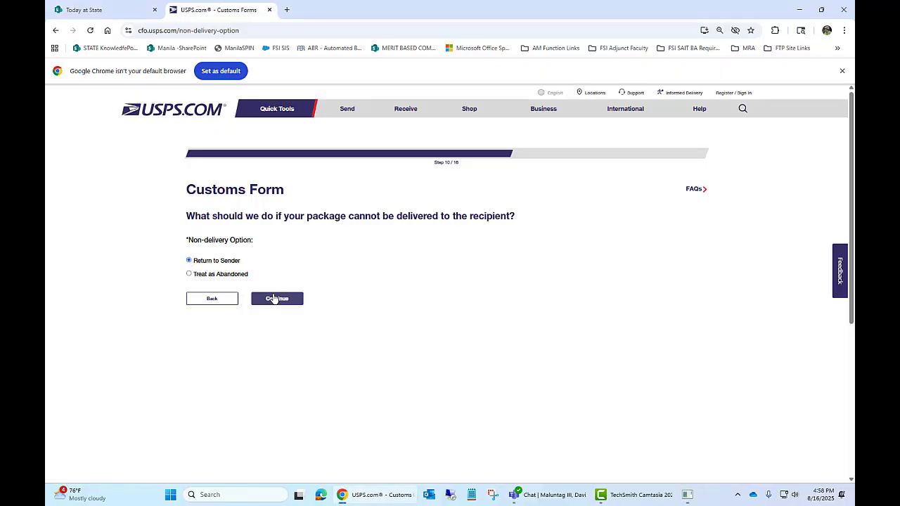
click(276, 299)
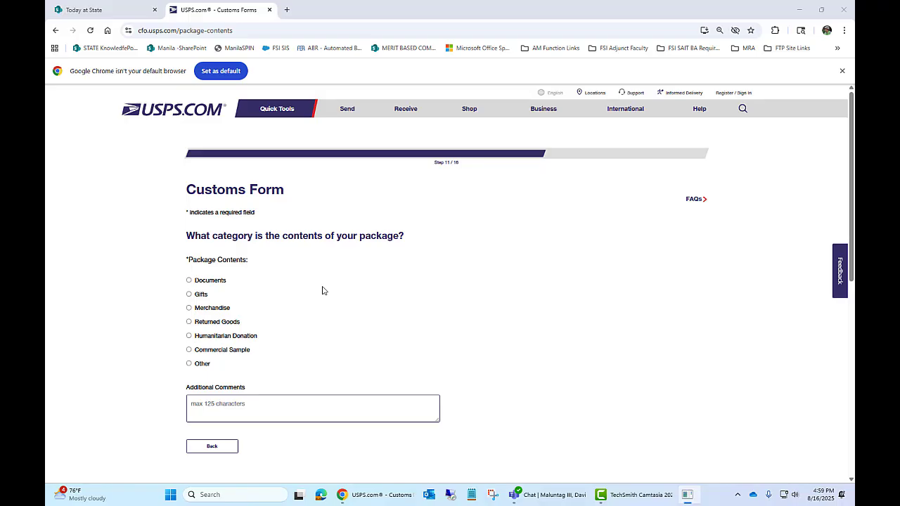
click(200, 327)
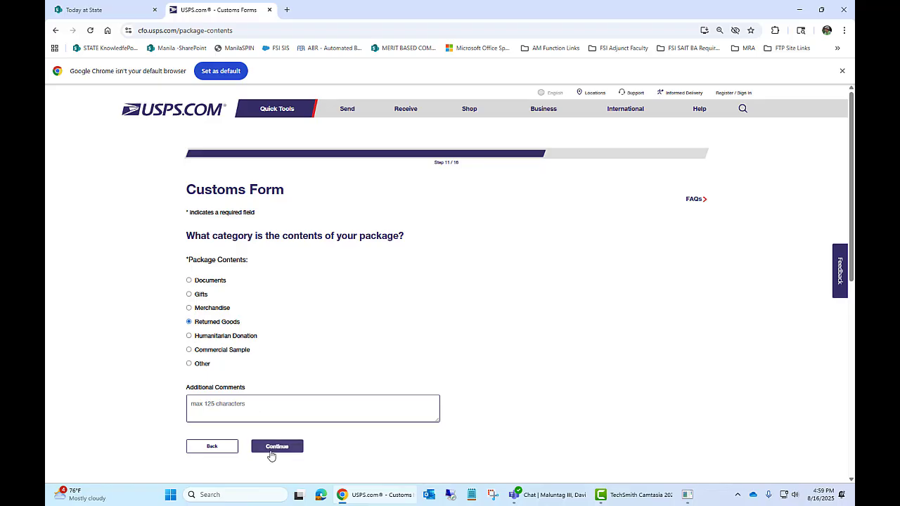
click(273, 450)
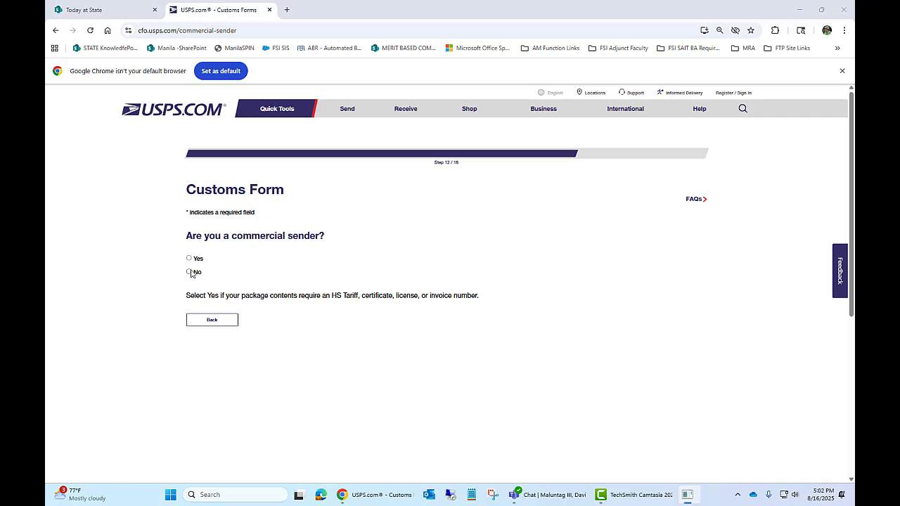
click(190, 271)
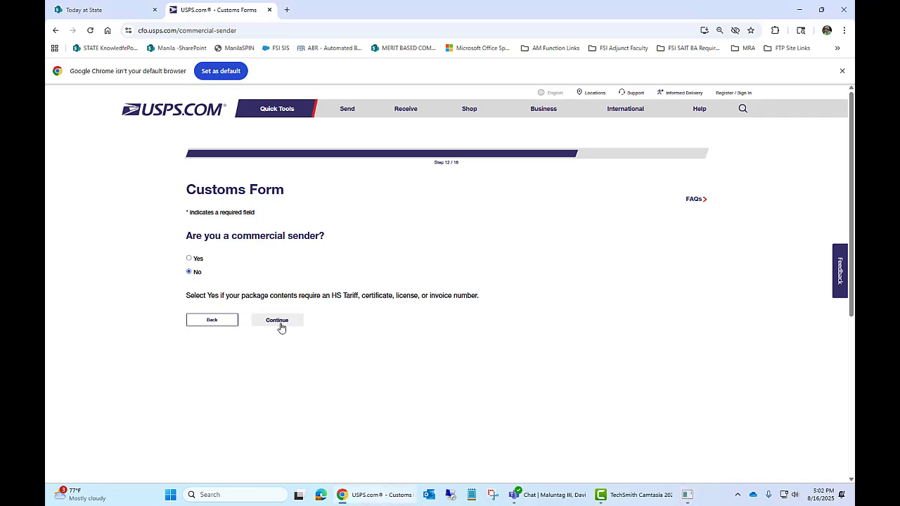
click(278, 322)
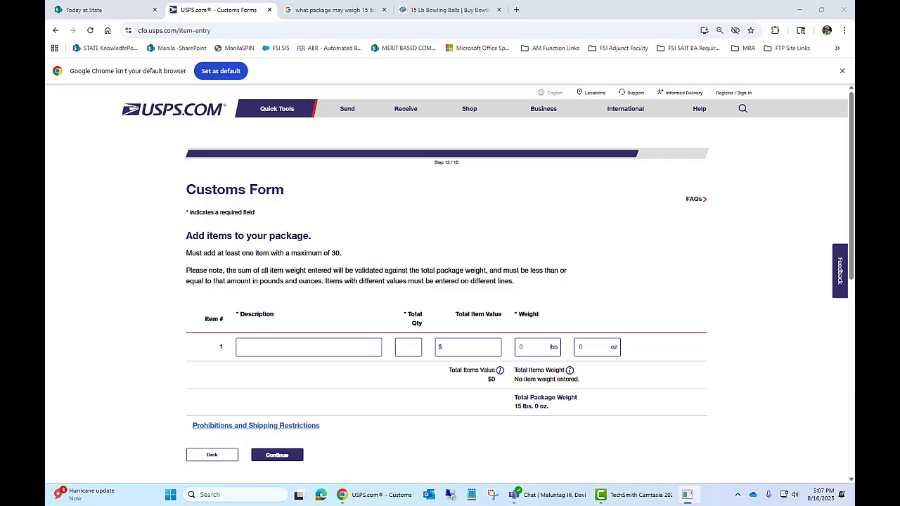
Add the item 'Bowling Ball 15 lbs' with quantity 1, value $150 and weight 15 lbs.
click(277, 344)
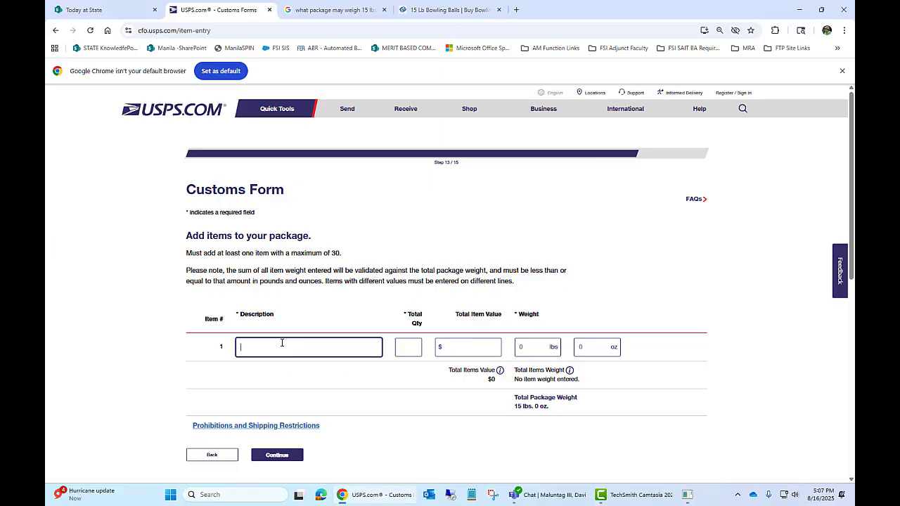
text(Bowling Ball 15 lbs)
click(405, 348)
text(1)
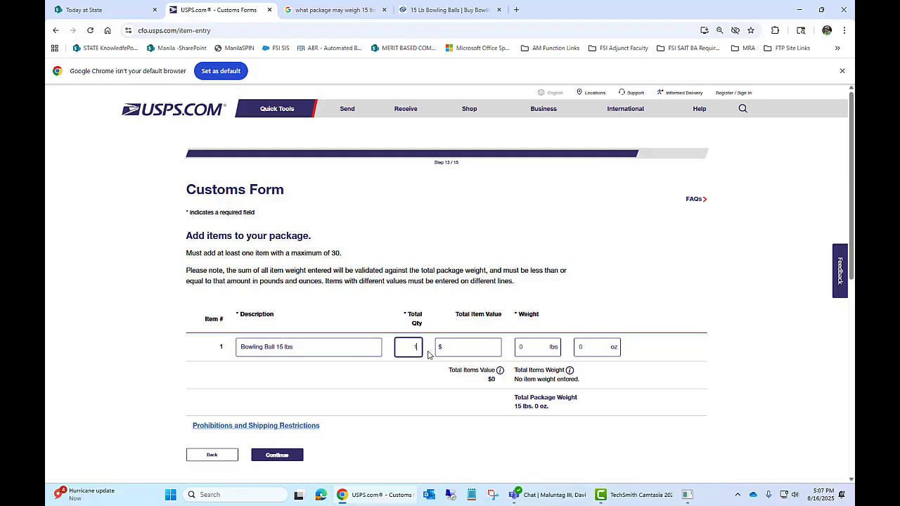
click(466, 348)
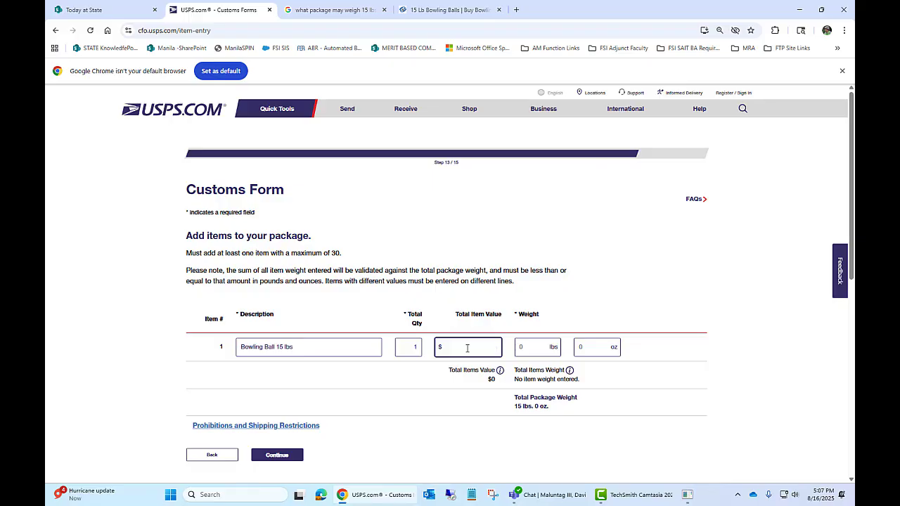
text(150)
click(524, 348)
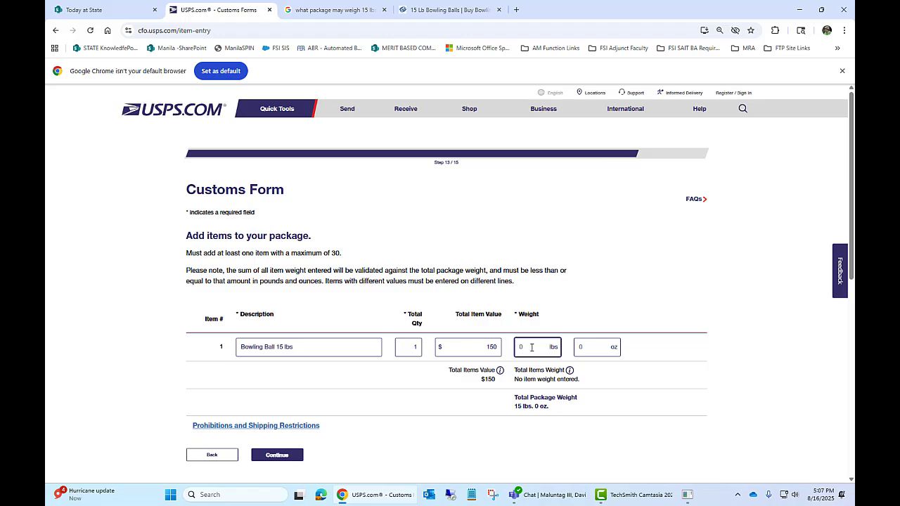
text(15)
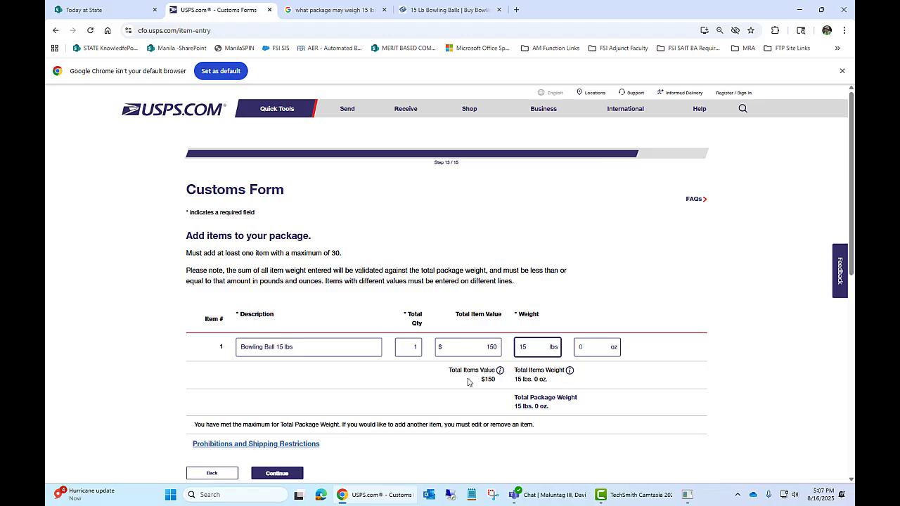
click(291, 475)
click(290, 475)
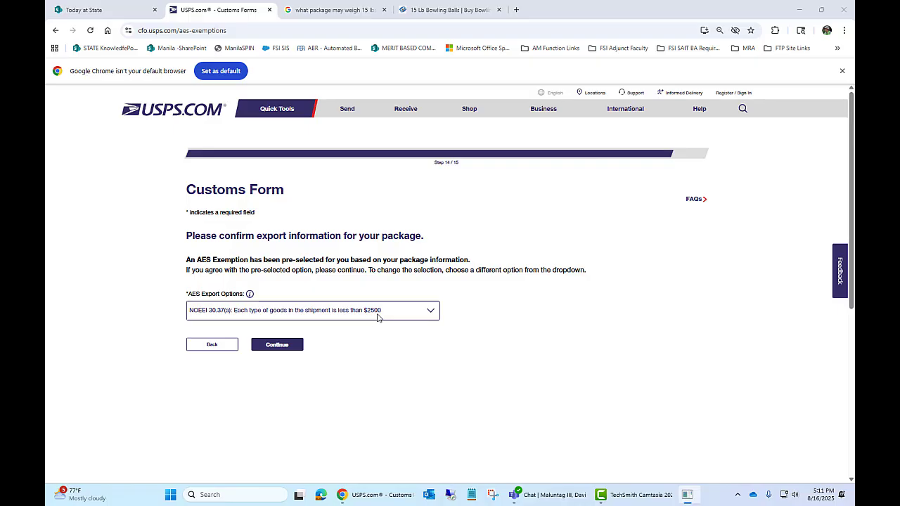
Keep the NOEEI 30.37(a) exemption, review the summary, and print the form on Standard 8.5" x 11".
click(295, 346)
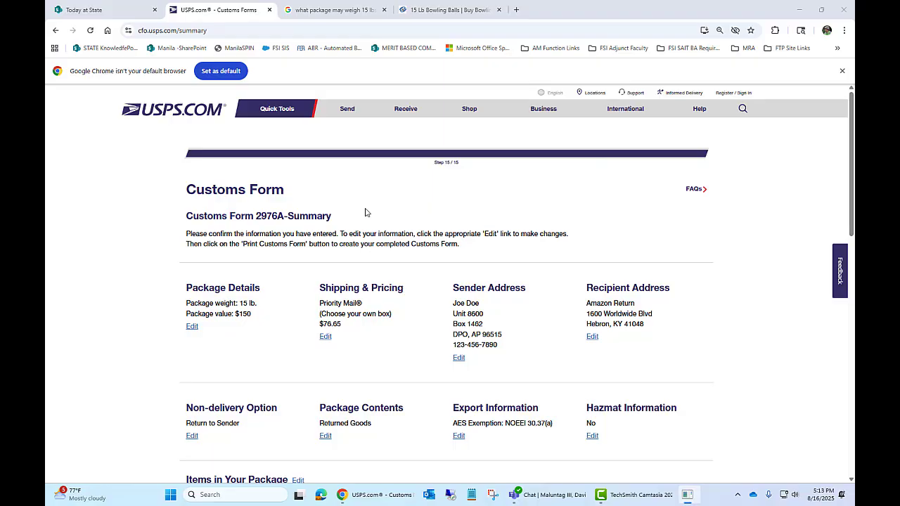
scroll(365, 212, down, 1)
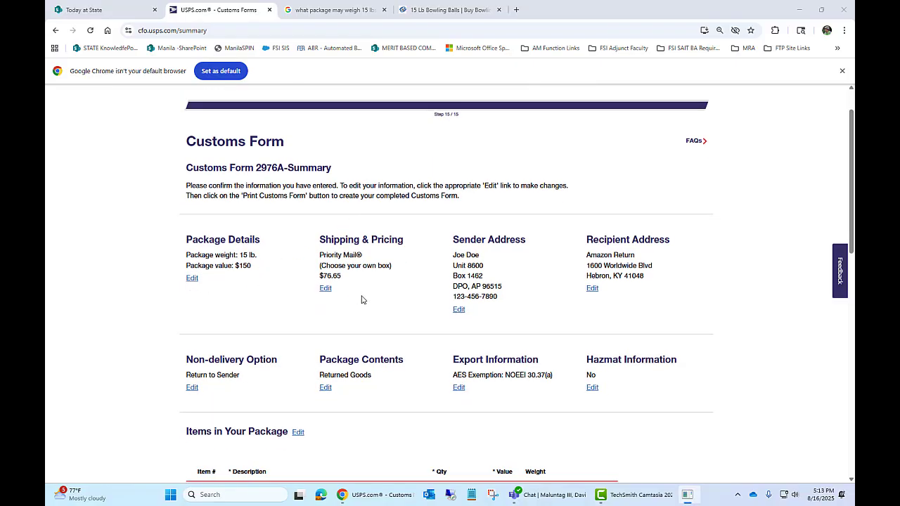
scroll(404, 302, down, 3)
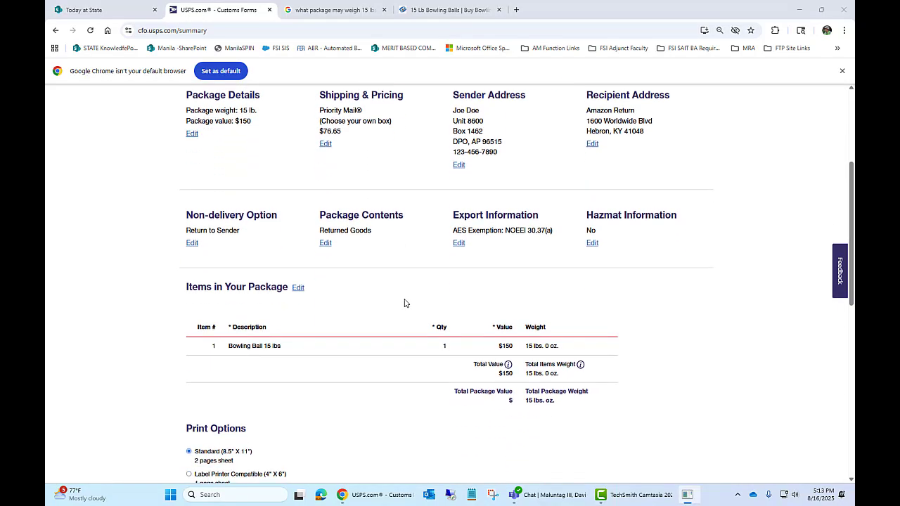
scroll(405, 302, down, 1)
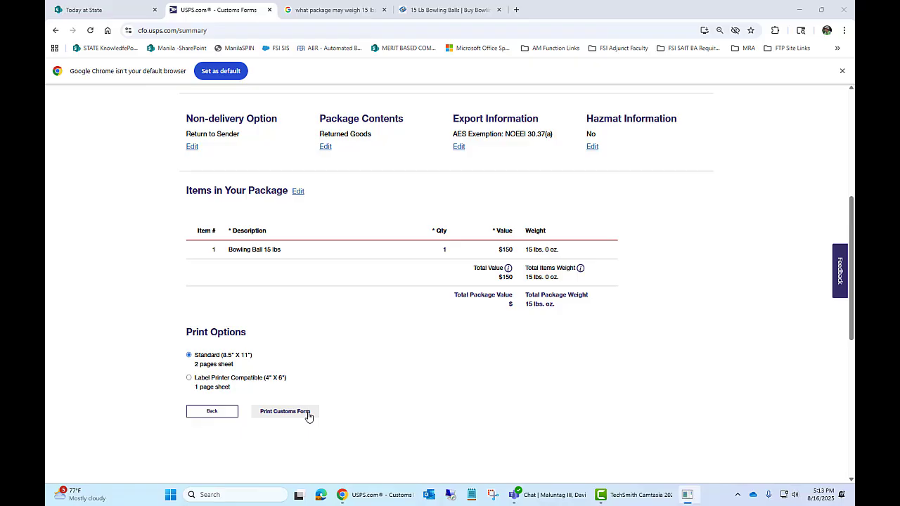
click(284, 411)
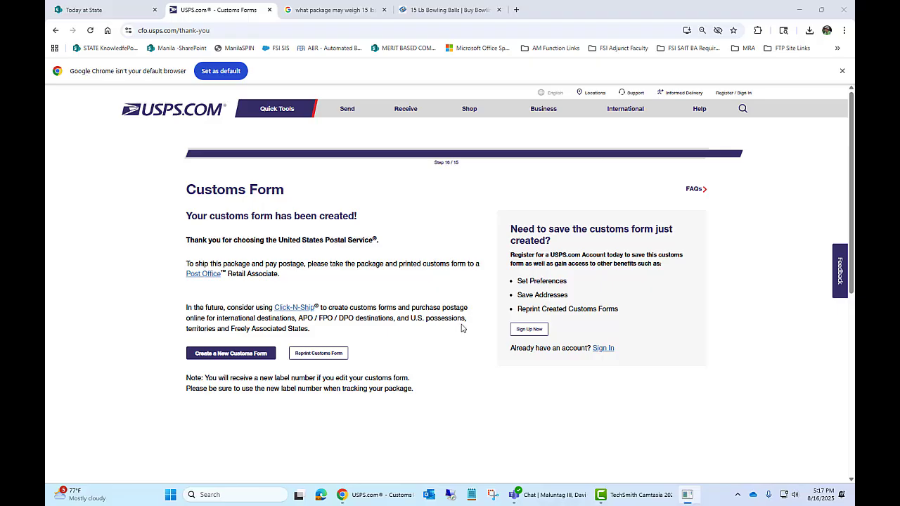
Open the downloaded CustomsForm PDF from Chrome's downloads folder in Adobe Acrobat Reader.
click(809, 31)
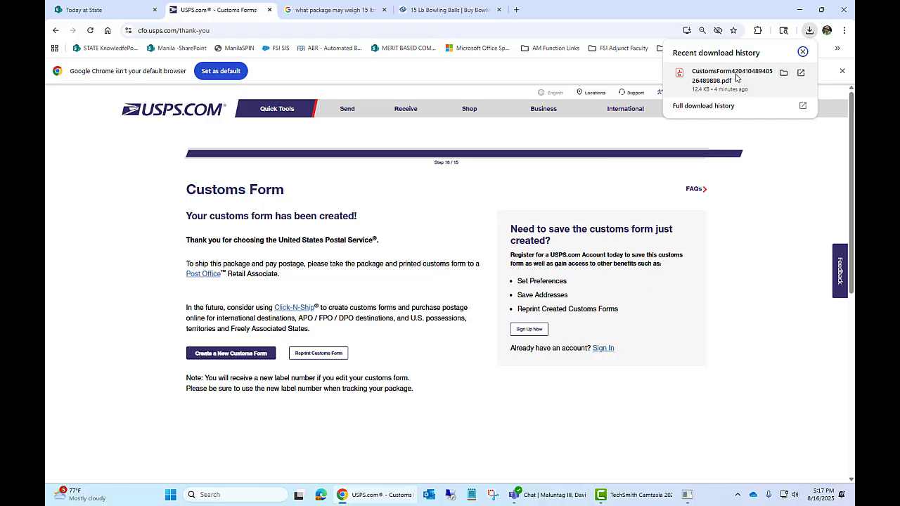
click(784, 74)
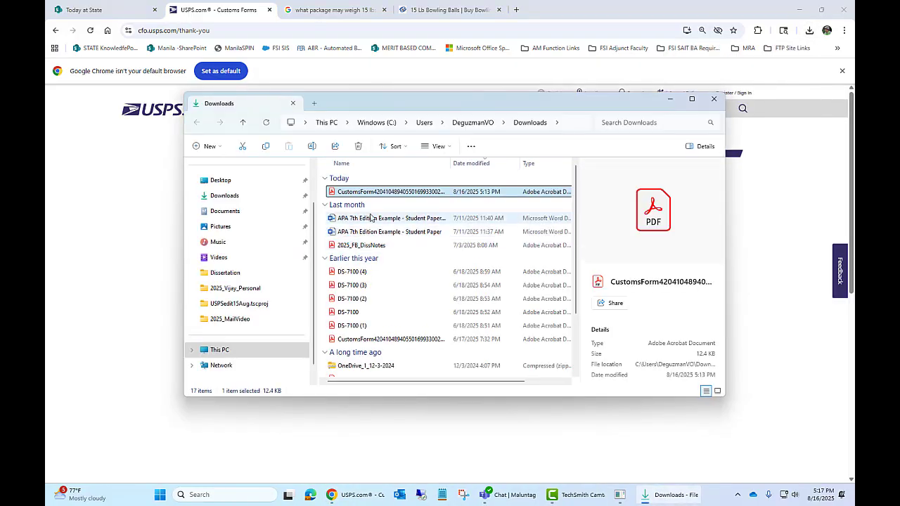
double_click(401, 195)
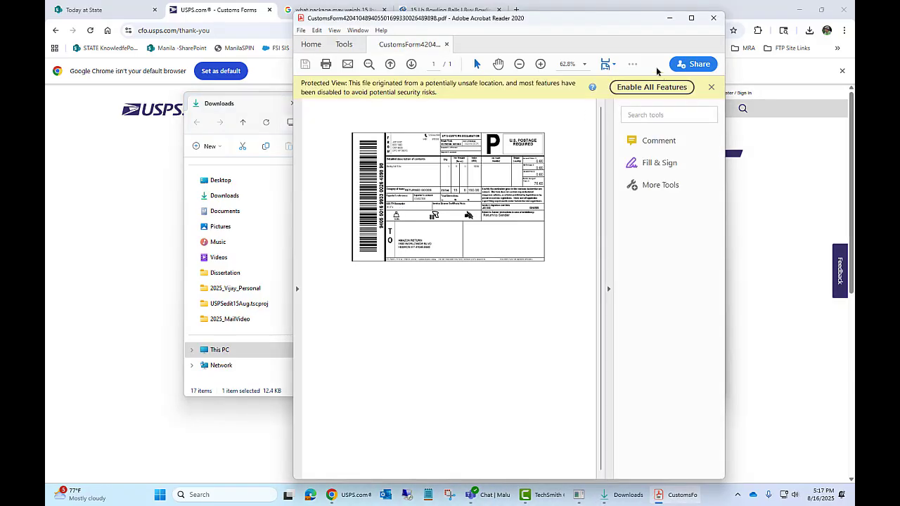
Enable all Acrobat features and print one copy of the customs form with oversized pages shrunk.
click(651, 87)
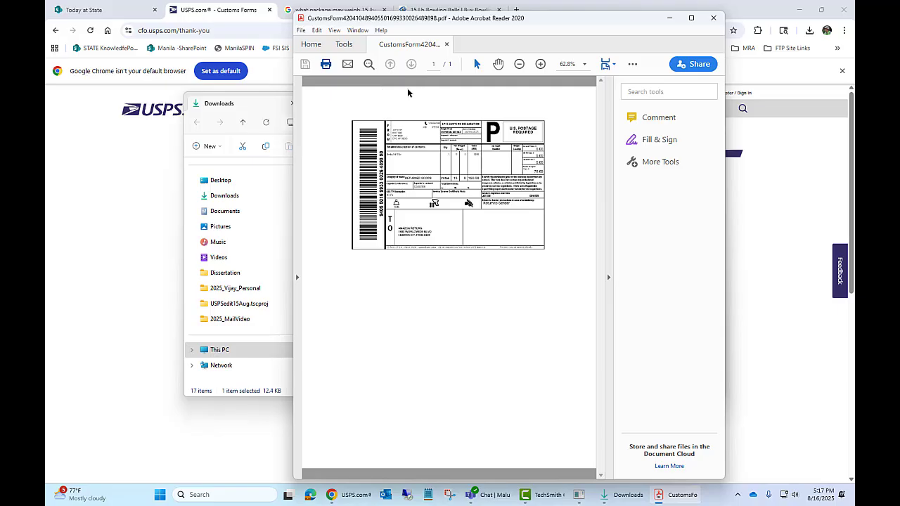
key(ctrl+p)
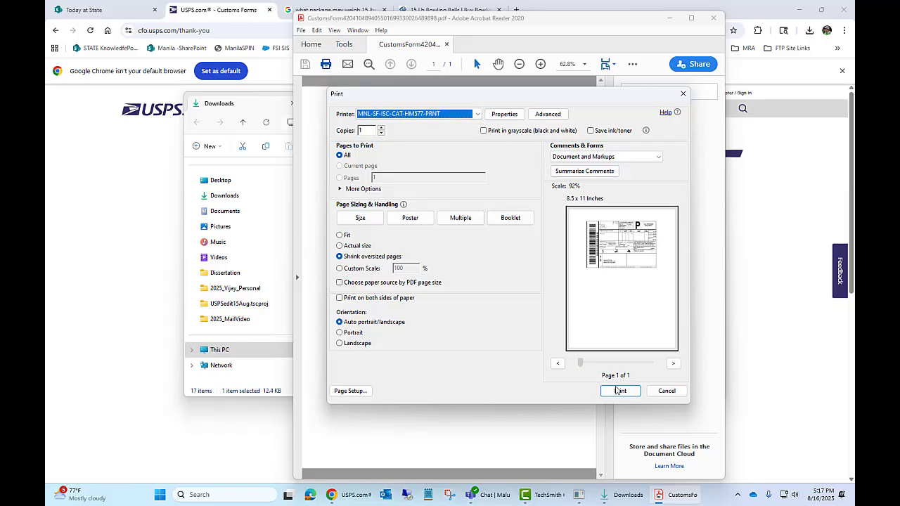
click(613, 394)
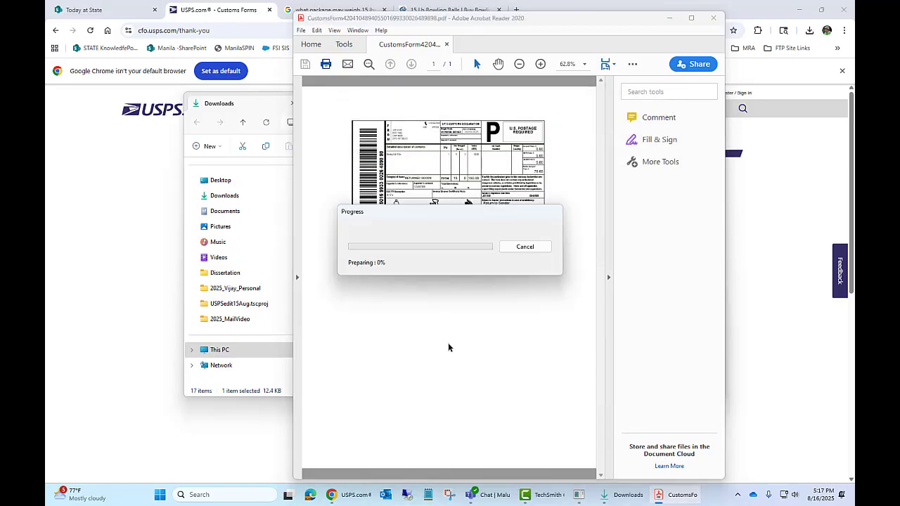